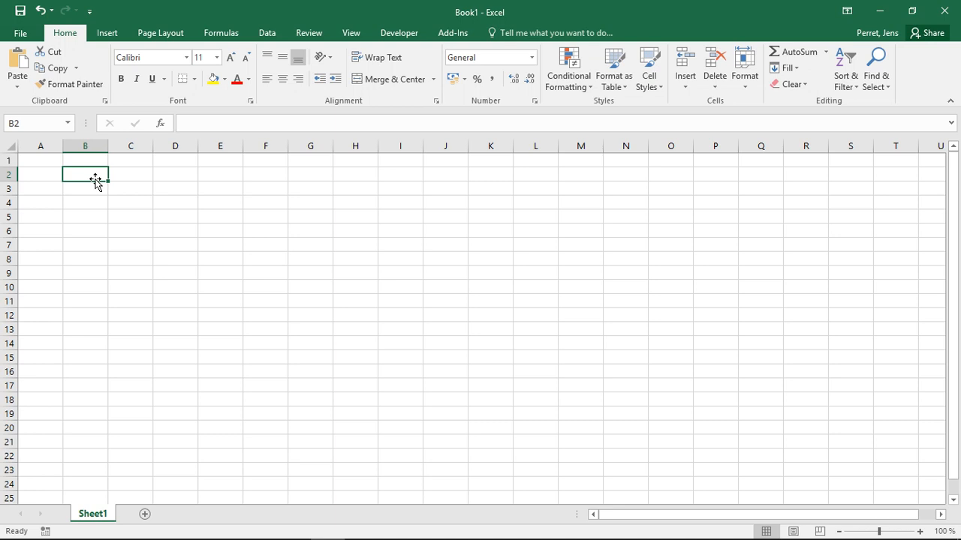
Step: Enter the values 900.03, .2, -6, Text and 0 in cells B2 through B6
{"action": "type", "text": "900"}
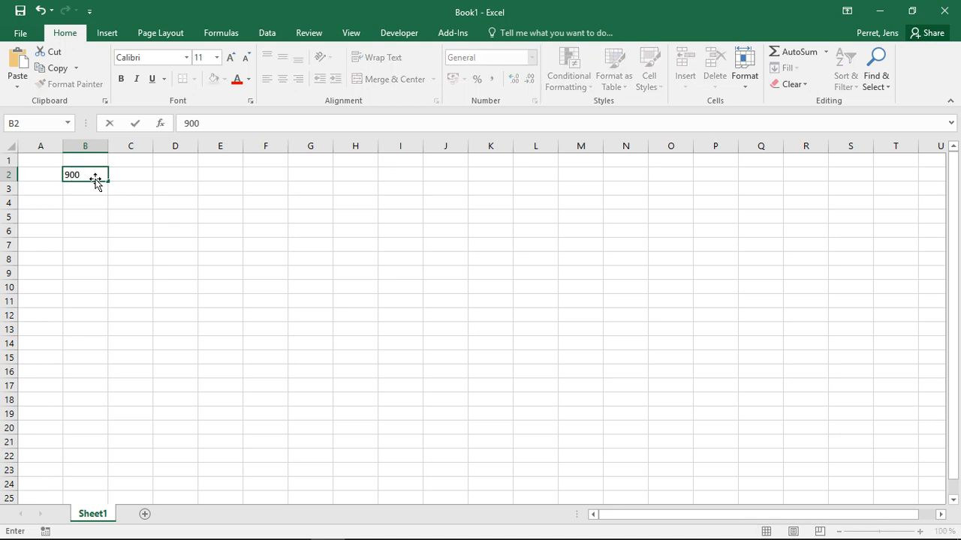
{"action": "type", "text": ".03"}
{"action": "key", "text": "Return"}
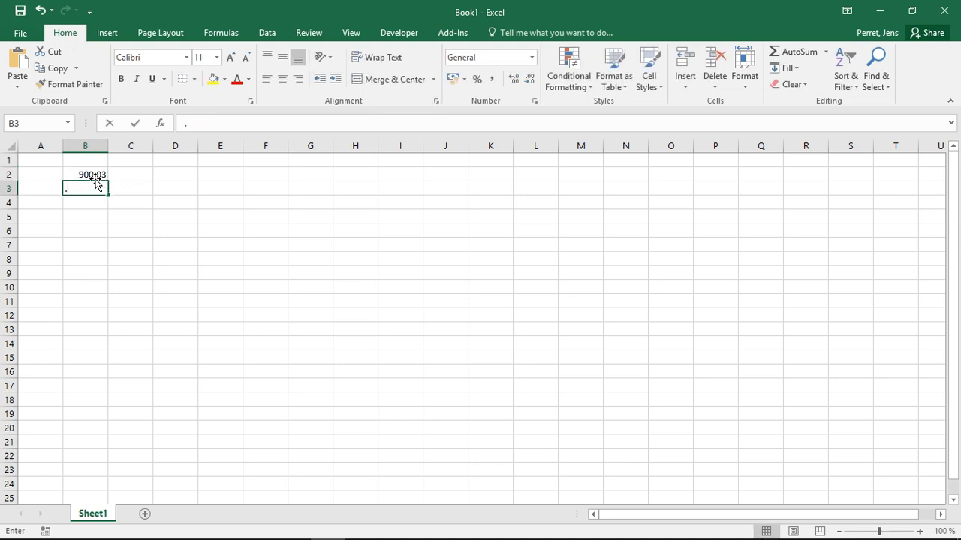
{"action": "type", "text": "2"}
{"action": "key", "text": "Return"}
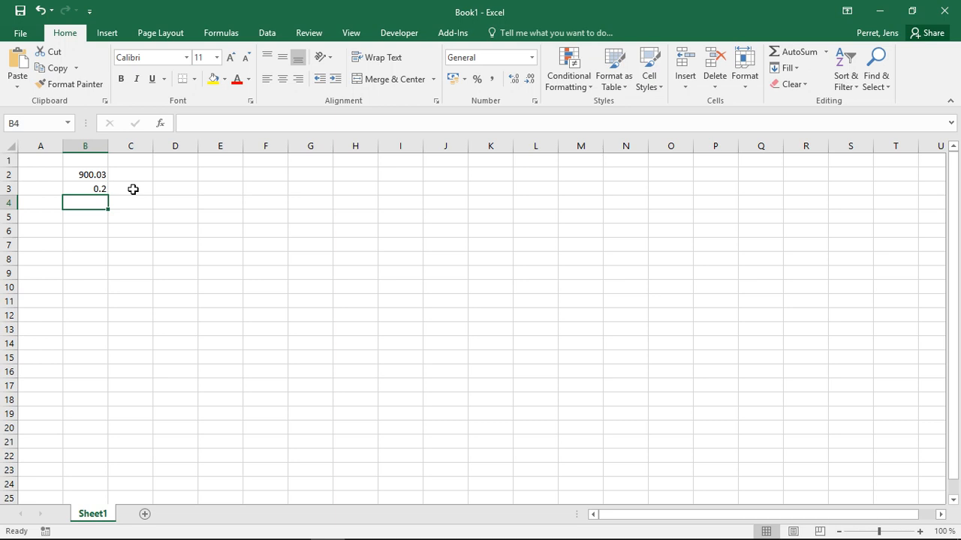
{"action": "type", "text": "-"}
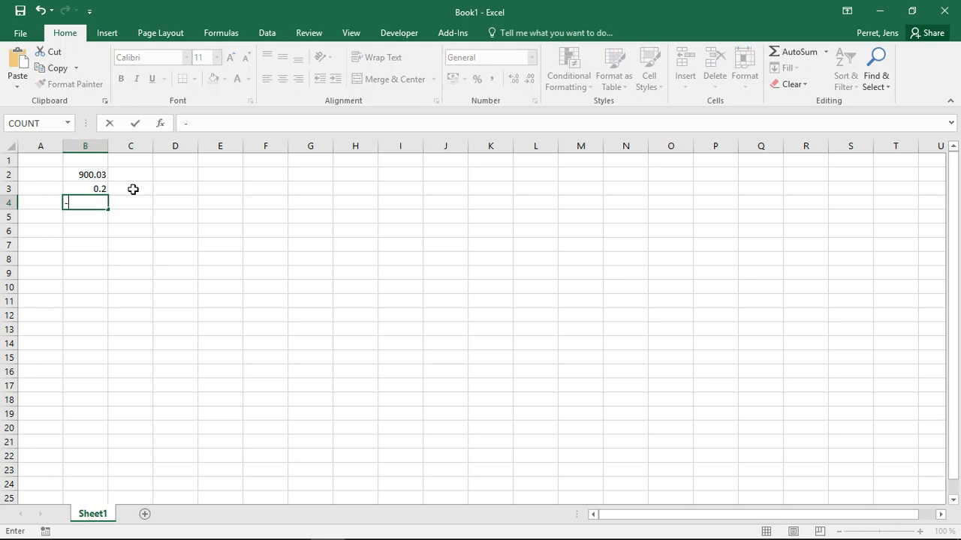
{"action": "type", "text": "6"}
{"action": "key", "text": "Return"}
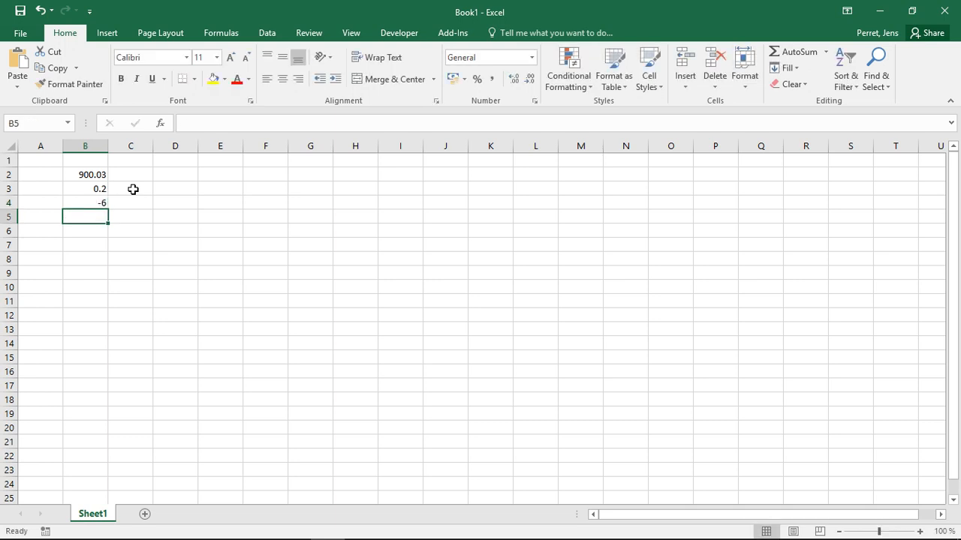
{"action": "type", "text": "Text"}
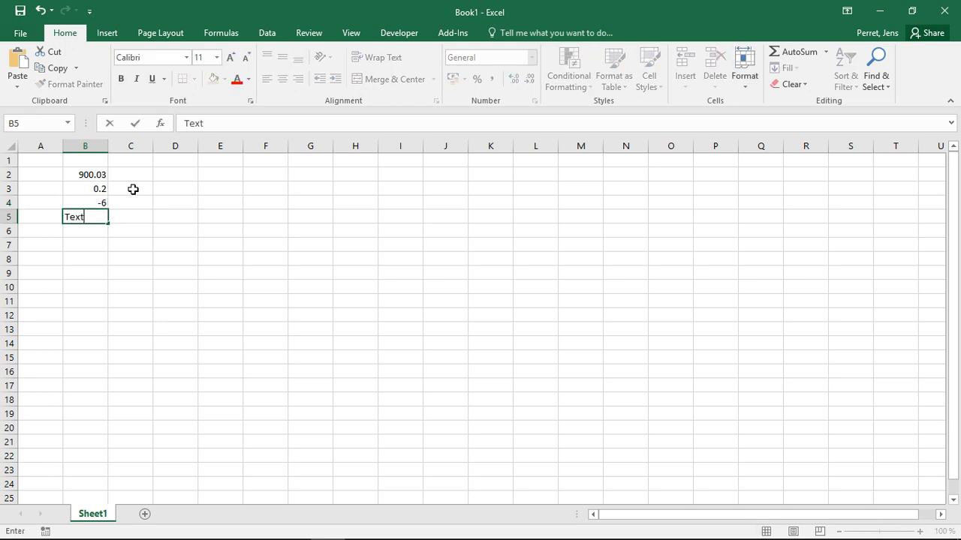
{"action": "key", "text": "Return"}
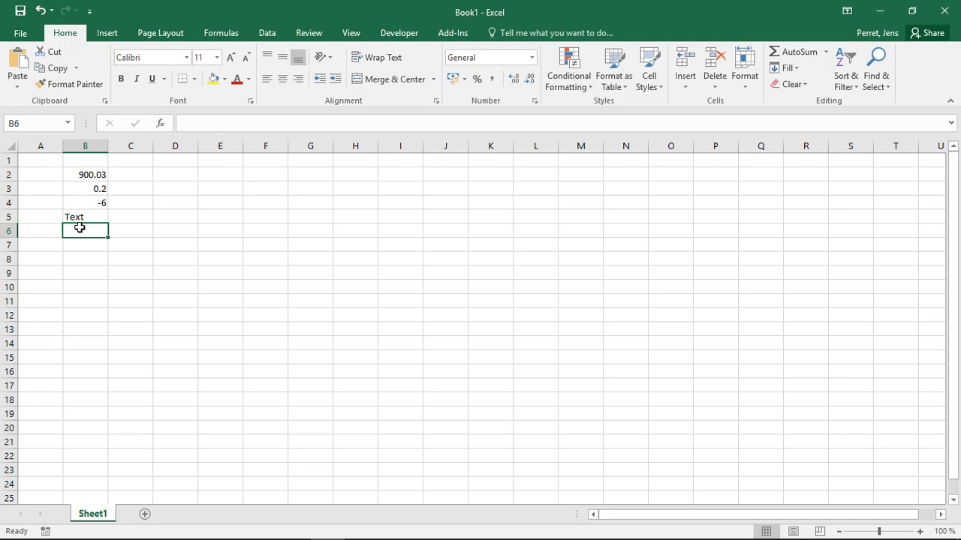
{"action": "type", "text": "0"}
{"action": "key", "text": "Return"}
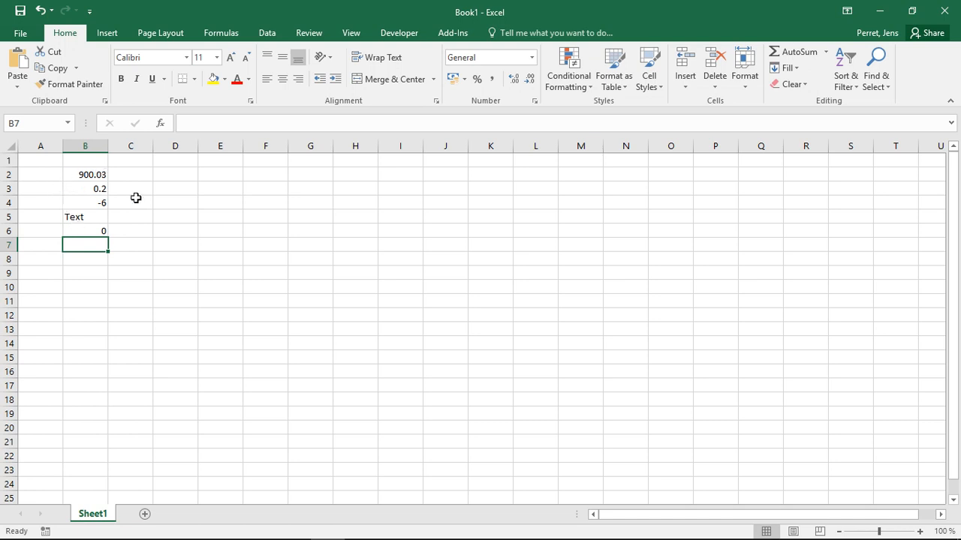
Step: Open the cell format settings for B2:B6 and look through the Date and Time number formats
{"action": "left_click_drag", "start_coordinate": [100, 172], "coordinate": [98, 233]}
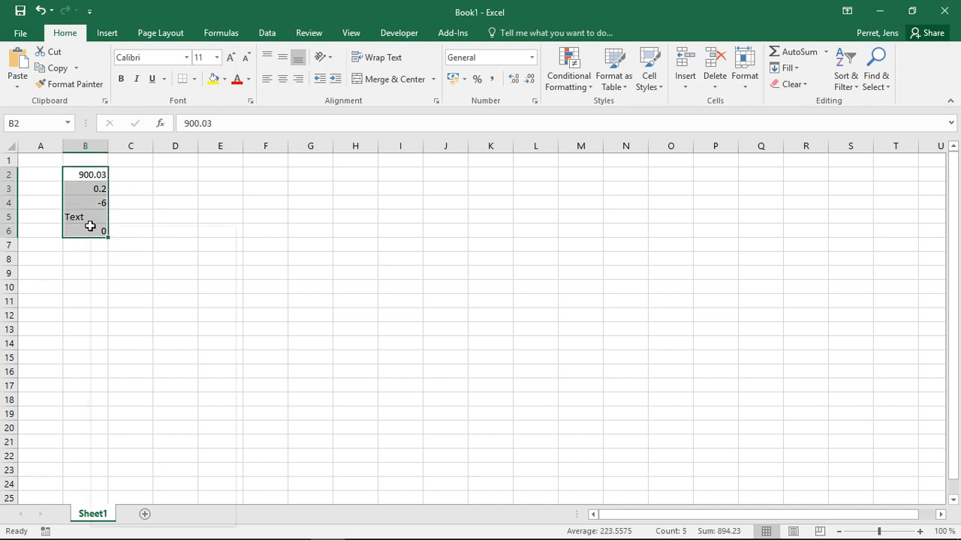
{"action": "right_click", "coordinate": [91, 226]}
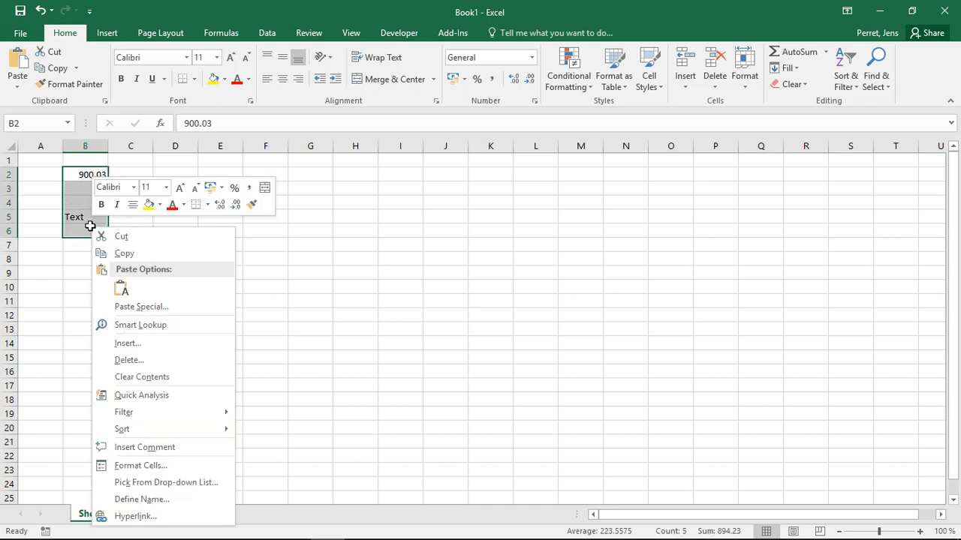
{"action": "left_click", "coordinate": [142, 466]}
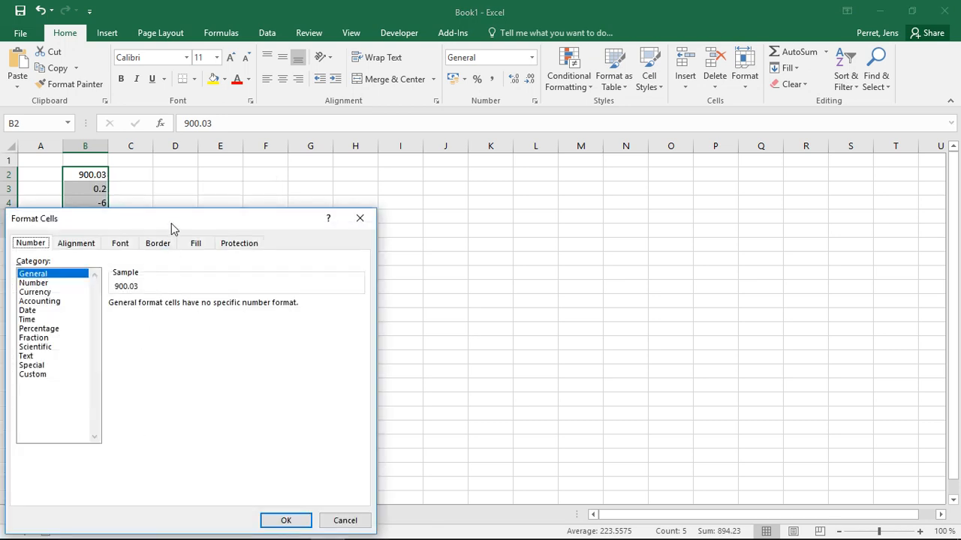
{"action": "left_click_drag", "start_coordinate": [172, 225], "coordinate": [351, 190]}
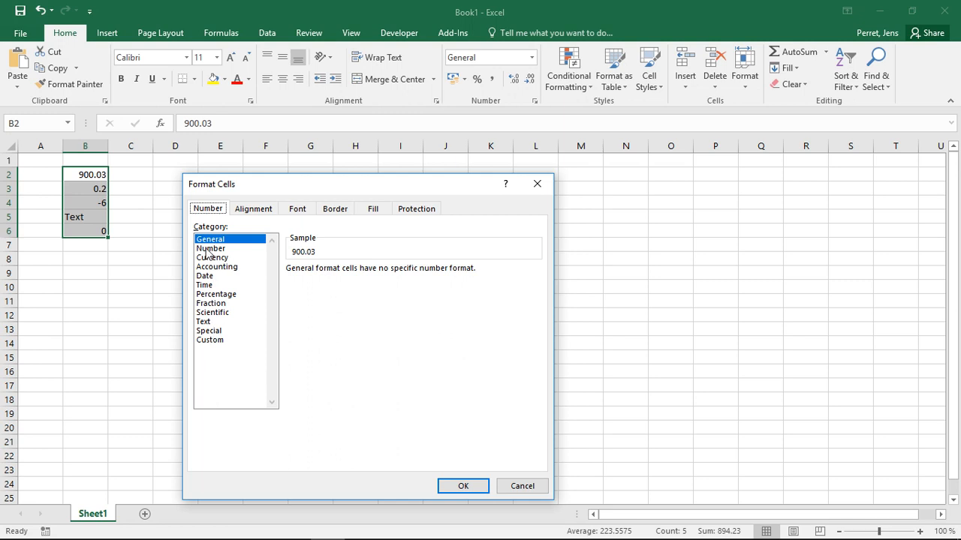
{"action": "left_click", "coordinate": [209, 275]}
{"action": "left_click", "coordinate": [209, 285]}
{"action": "left_click", "coordinate": [209, 278]}
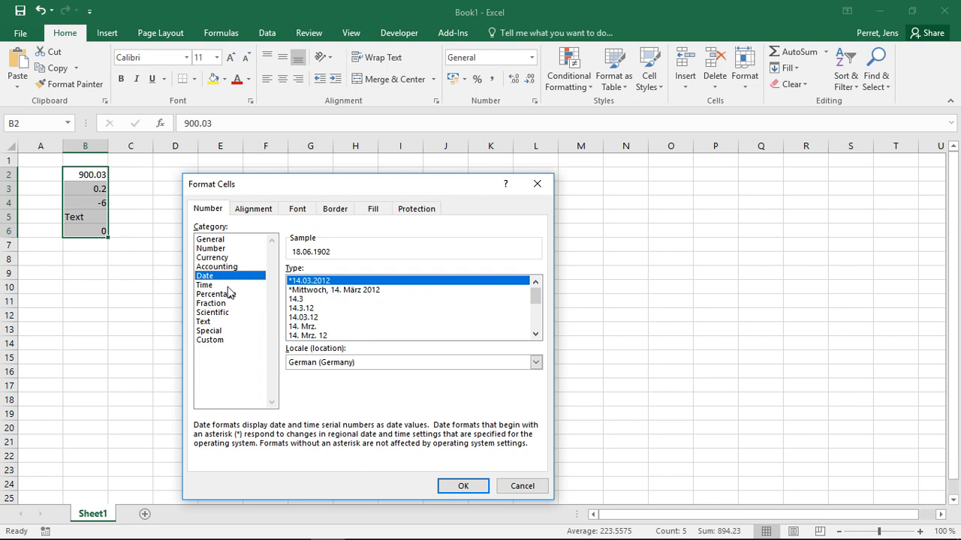
{"action": "left_click", "coordinate": [534, 327]}
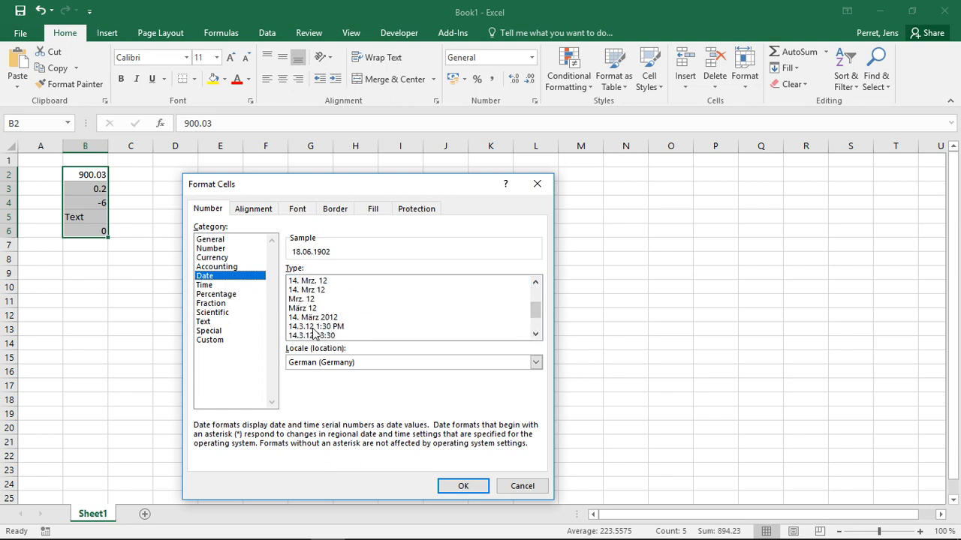
{"action": "left_click", "coordinate": [232, 288]}
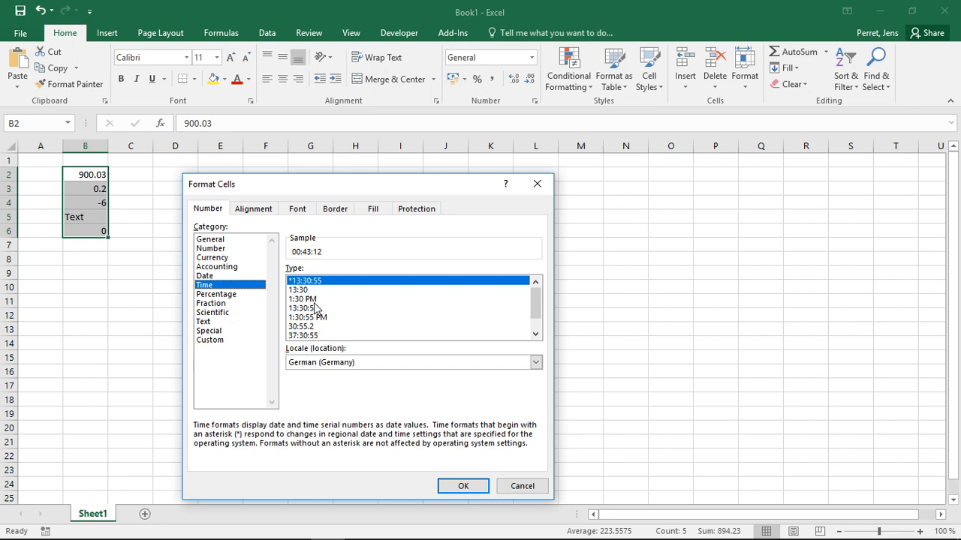
Step: Start a custom number format for B2:B6 with # before the decimal point and try # placeholders for the decimals
{"action": "left_click", "coordinate": [210, 343]}
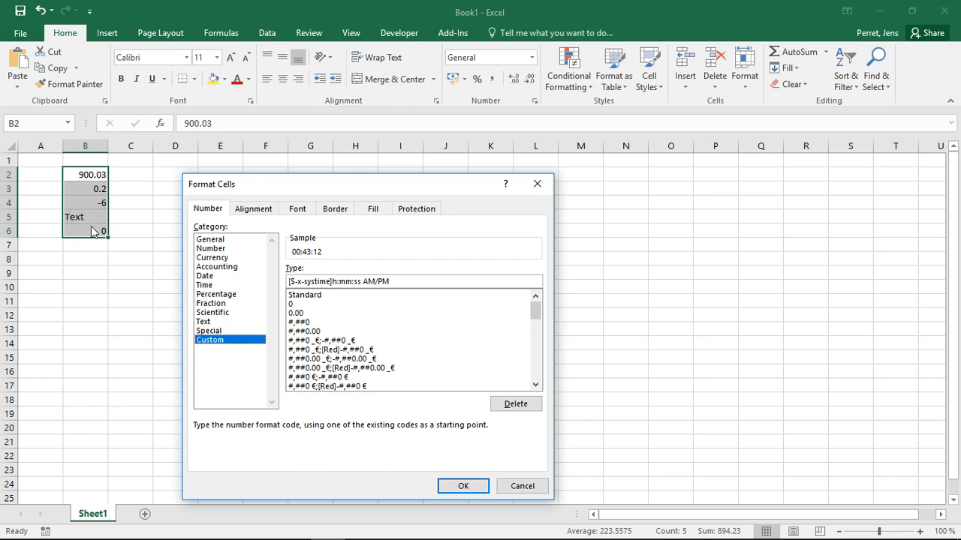
{"action": "left_click", "coordinate": [311, 304]}
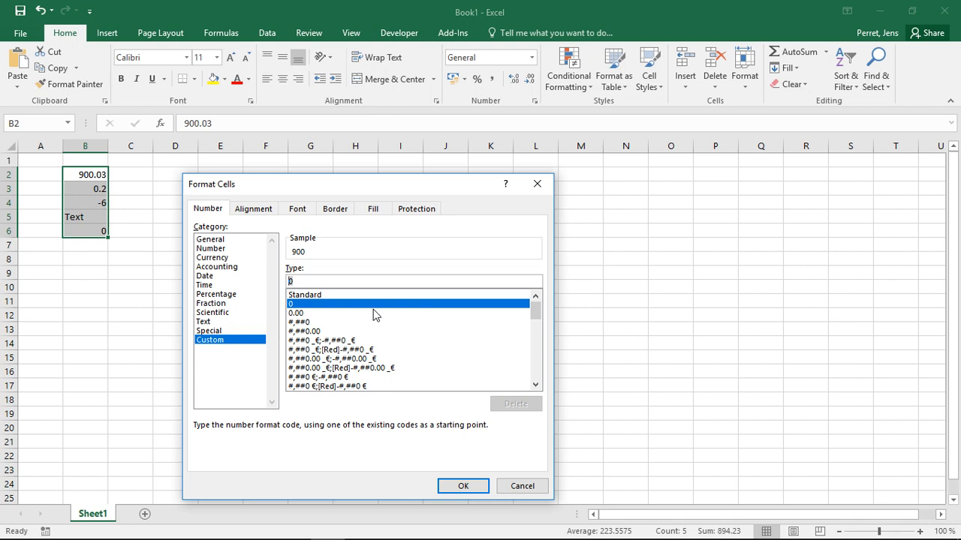
{"action": "type", "text": "#"}
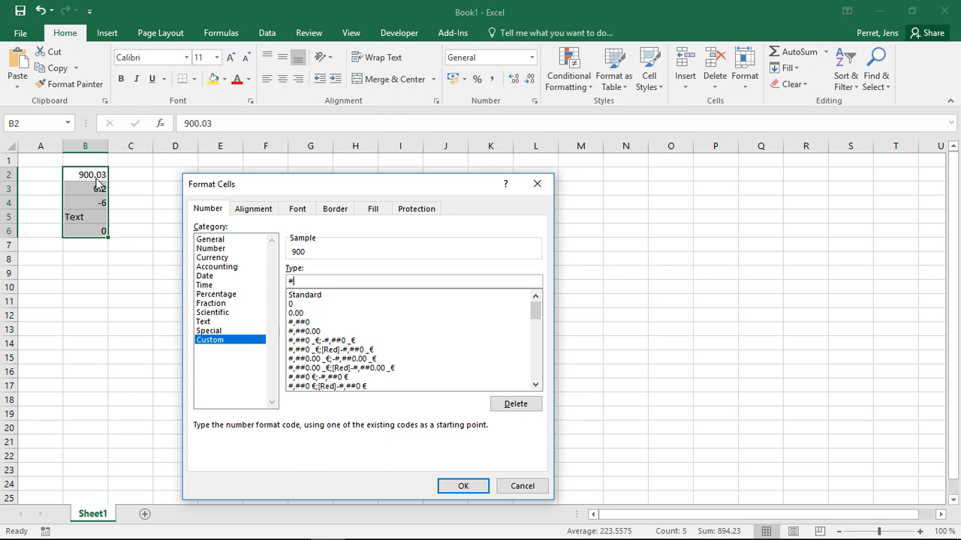
{"action": "type", "text": "."}
{"action": "type", "text": "'"}
{"action": "type", "text": "##"}
{"action": "key", "text": "BackSpace"}
{"action": "type", "text": "#"}
{"action": "key", "text": "BackSpace"}
{"action": "type", "text": "#"}
Step: Try ?? and 00 as the decimal placeholders in the custom format code
{"action": "key", "text": "BackSpace"}
{"action": "key", "text": "BackSpace"}
{"action": "type", "text": "??"}
{"action": "key", "text": "BackSpace"}
{"action": "key", "text": "BackSpace"}
{"action": "type", "text": "00"}
{"action": "key", "text": "BackSpace"}
{"action": "key", "text": "BackSpace"}
{"action": "type", "text": "00"}
Step: Set the decimal placeholders to ## and apply the custom format #.## to B2:B6
{"action": "key", "text": "BackSpace"}
{"action": "key", "text": "BackSpace"}
{"action": "type", "text": "##"}
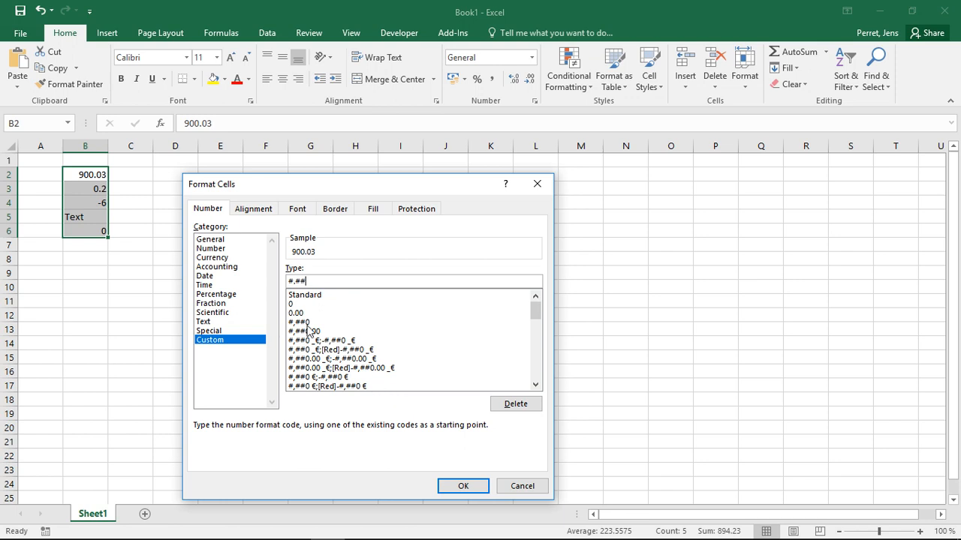
{"action": "left_click", "coordinate": [446, 486]}
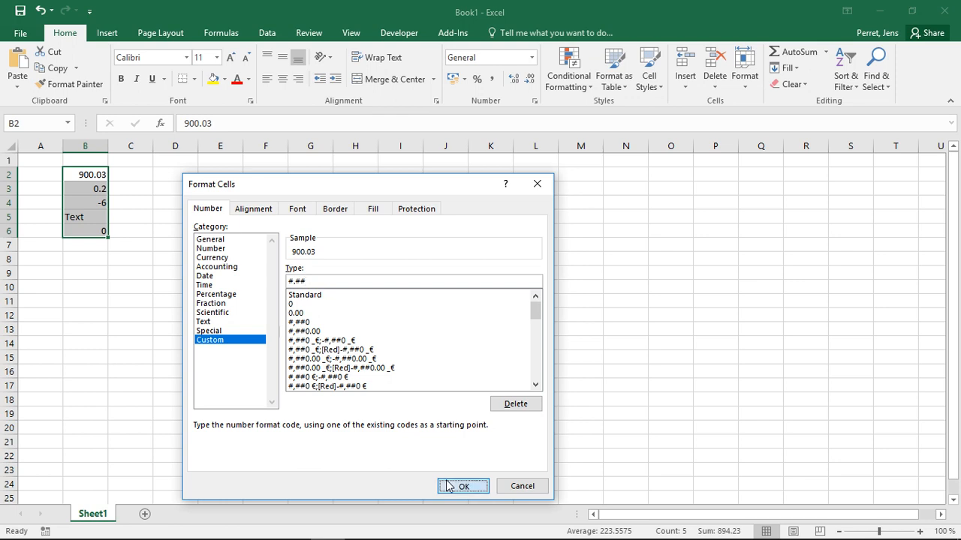
Step: Open the number format settings for cell B3 and change the placeholder before the decimal point to ?
{"action": "left_click", "coordinate": [90, 188]}
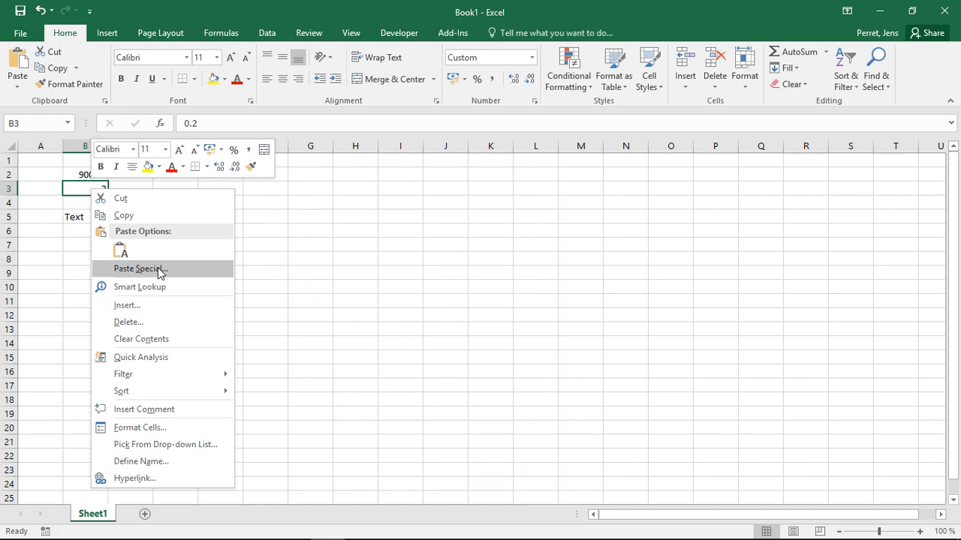
{"action": "left_click", "coordinate": [147, 428]}
{"action": "left_click_drag", "start_coordinate": [217, 226], "coordinate": [395, 201]}
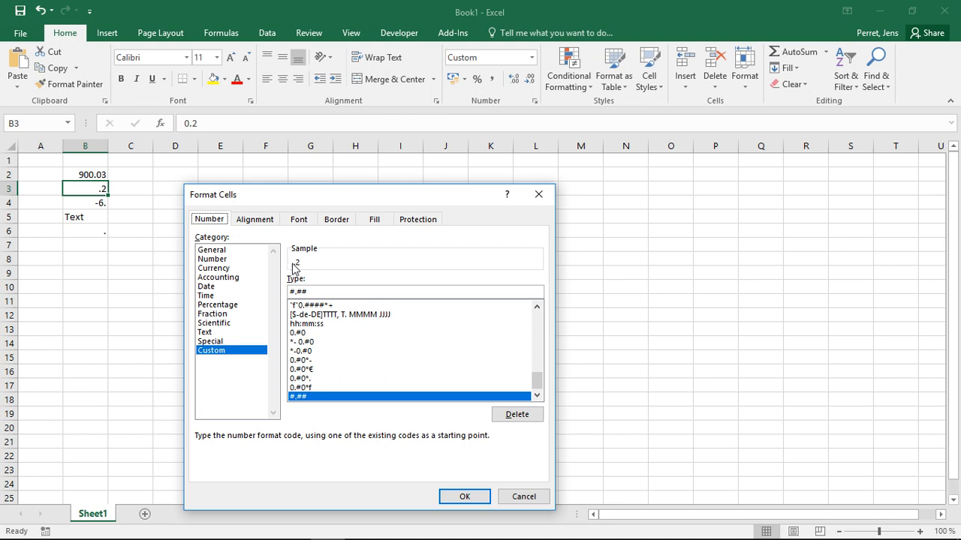
{"action": "left_click", "coordinate": [292, 291]}
{"action": "key", "text": "Delete"}
{"action": "type", "text": "?"}
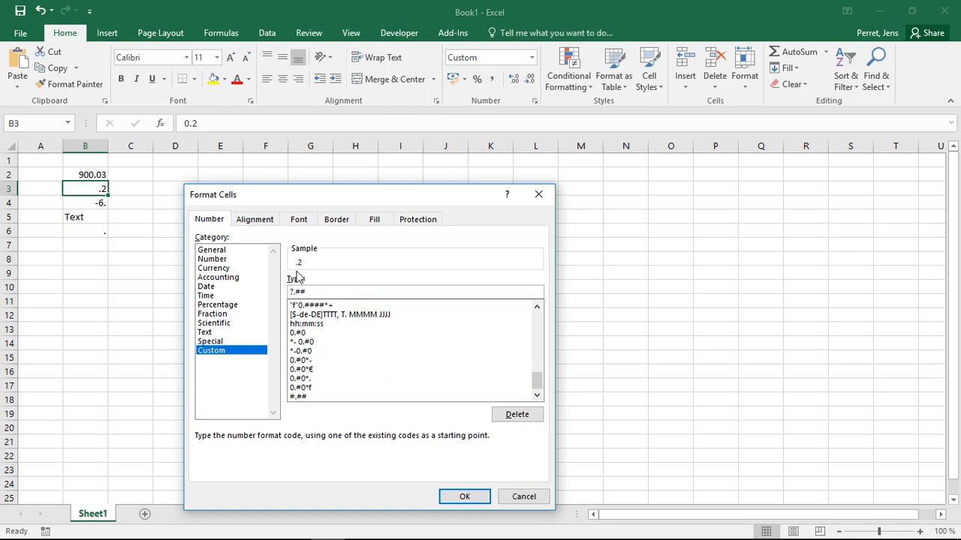
Step: Try several question marks and zeros as the placeholders before the decimal point in B3's custom format
{"action": "type", "text": "????"}
{"action": "key", "text": "BackSpace"}
{"action": "key", "text": "BackSpace"}
{"action": "key", "text": "BackSpace"}
{"action": "key", "text": "BackSpace"}
{"action": "key", "text": "BackSpace"}
{"action": "type", "text": "=="}
{"action": "key", "text": "BackSpace"}
{"action": "key", "text": "BackSpace"}
{"action": "type", "text": "000"}
{"action": "key", "text": "BackSpace"}
{"action": "key", "text": "BackSpace"}
{"action": "key", "text": "BackSpace"}
Step: Set B3's custom format code to 0.00, trying ?? for the decimals first
{"action": "type", "text": "0"}
{"action": "type", "text": "."}
{"action": "left_click_drag", "start_coordinate": [297, 291], "coordinate": [306, 292]}
{"action": "type", "text": "??"}
{"action": "key", "text": "BackSpace"}
{"action": "key", "text": "BackSpace"}
{"action": "type", "text": "00"}
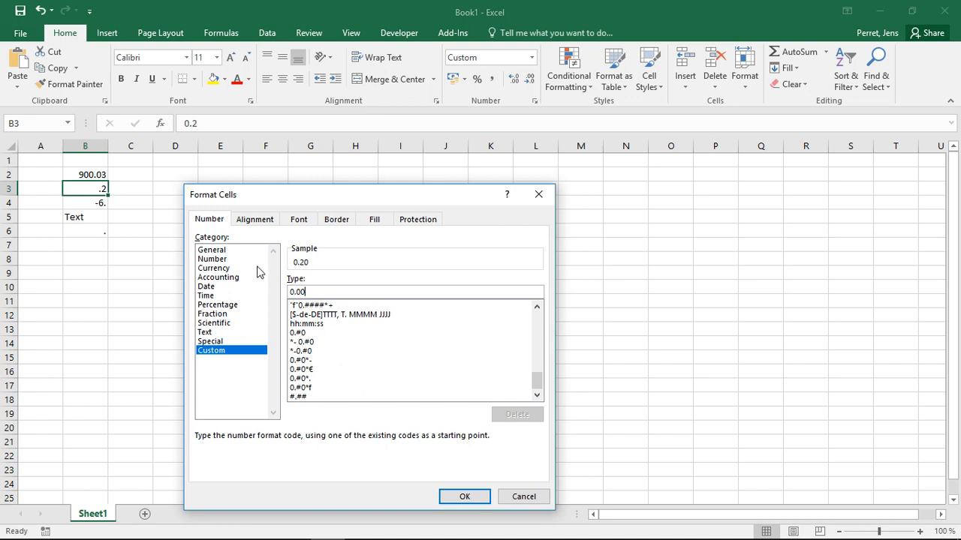
Step: Add the repeating dot fill *. in front of B3's format code and apply *.0.00
{"action": "key", "text": "Home"}
{"action": "type", "text": "*"}
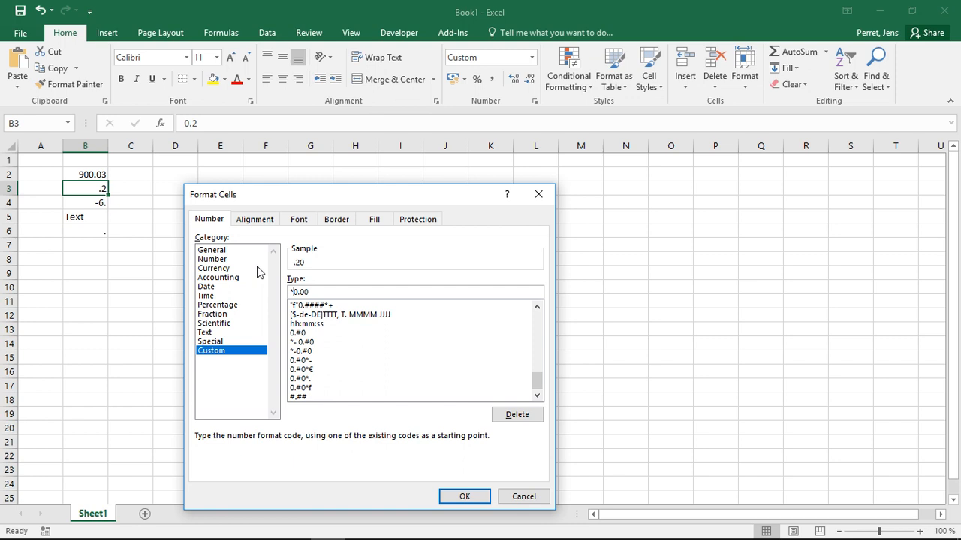
{"action": "type", "text": "."}
{"action": "left_click", "coordinate": [465, 497]}
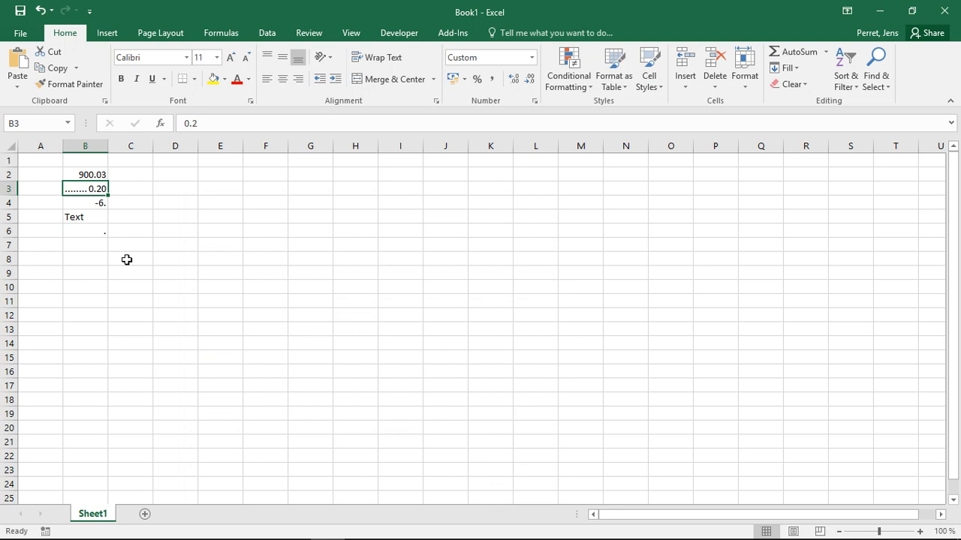
Step: Append a € sign to the end of B3's custom format code and apply *.0.00€
{"action": "right_click", "coordinate": [90, 189]}
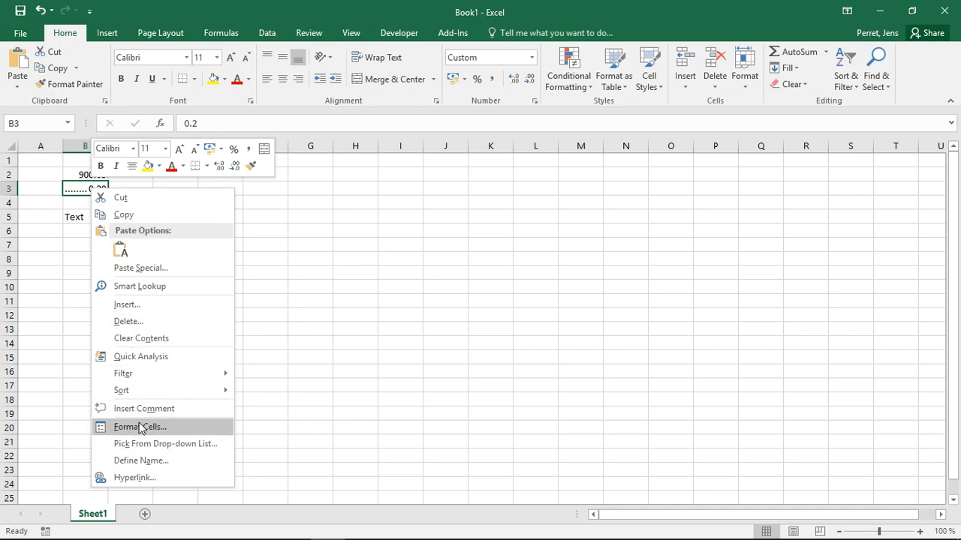
{"action": "left_click", "coordinate": [142, 427]}
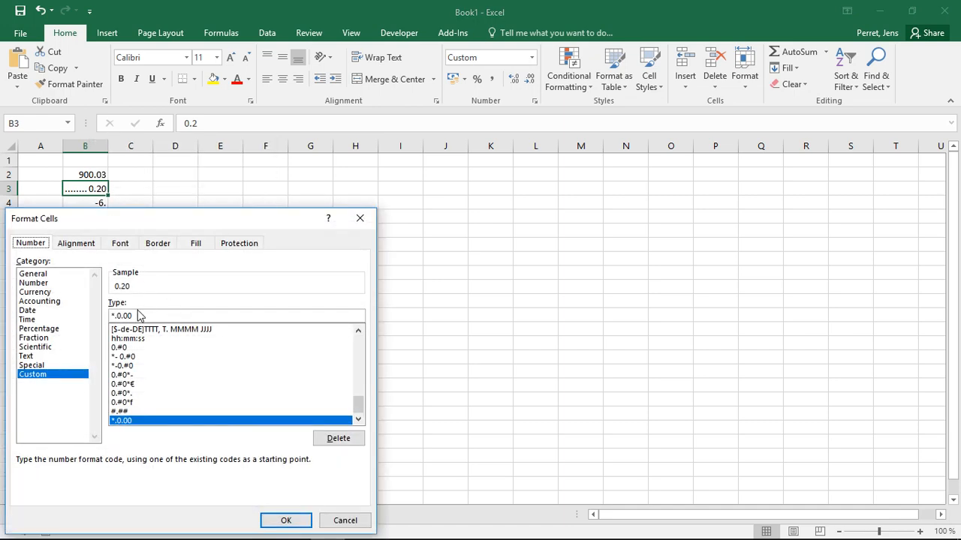
{"action": "left_click_drag", "start_coordinate": [190, 230], "coordinate": [339, 217]}
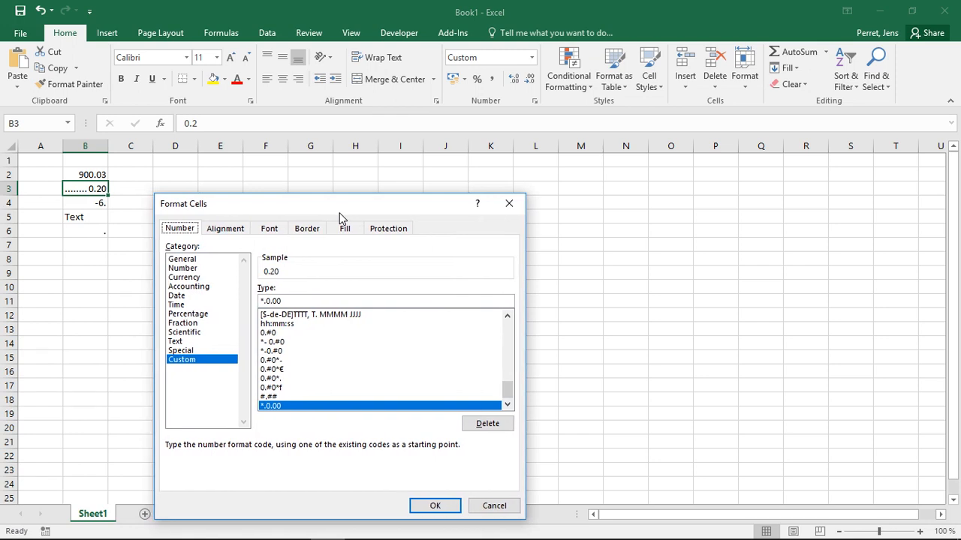
{"action": "left_click", "coordinate": [266, 300]}
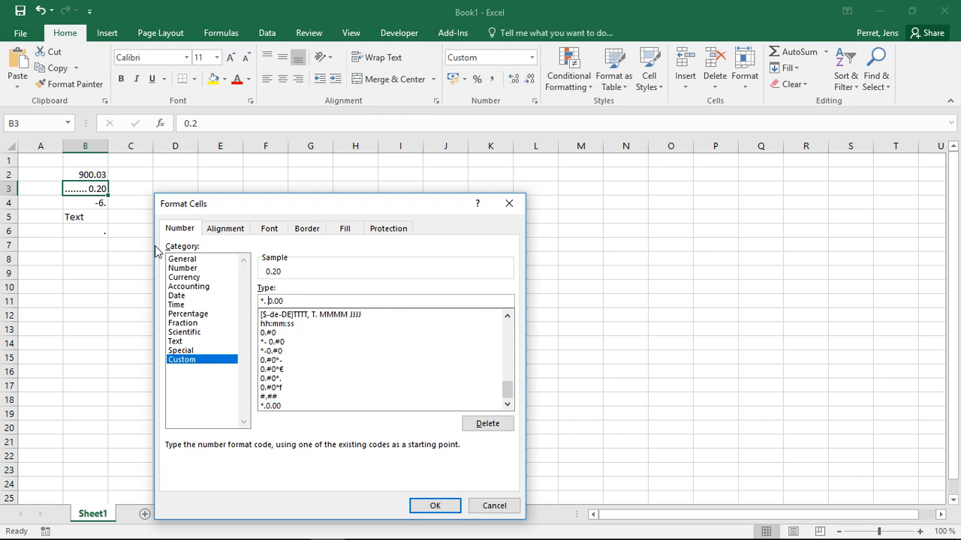
{"action": "key", "text": "BackSpace"}
{"action": "key", "text": "End"}
{"action": "type", "text": "€"}
{"action": "key", "text": "BackSpace"}
{"action": "type", "text": "€"}
{"action": "key", "text": "Return"}
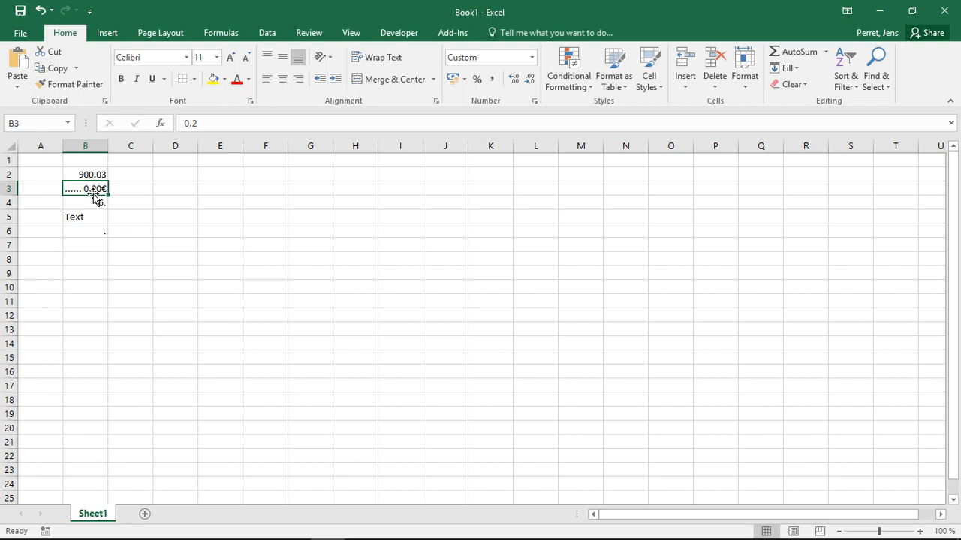
Step: Set B4's custom number format code to 0.00 as the section for positive numbers
{"action": "left_click", "coordinate": [82, 204]}
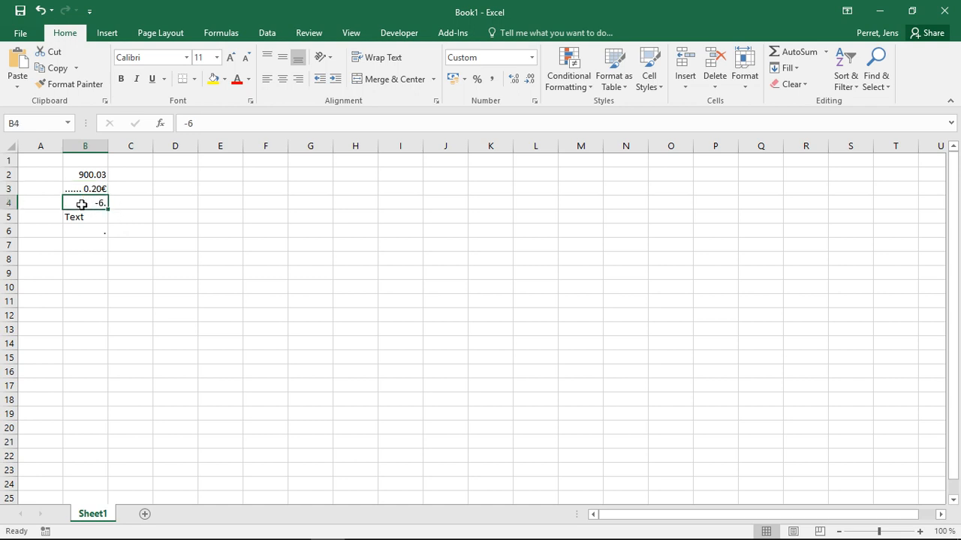
{"action": "right_click", "coordinate": [82, 204]}
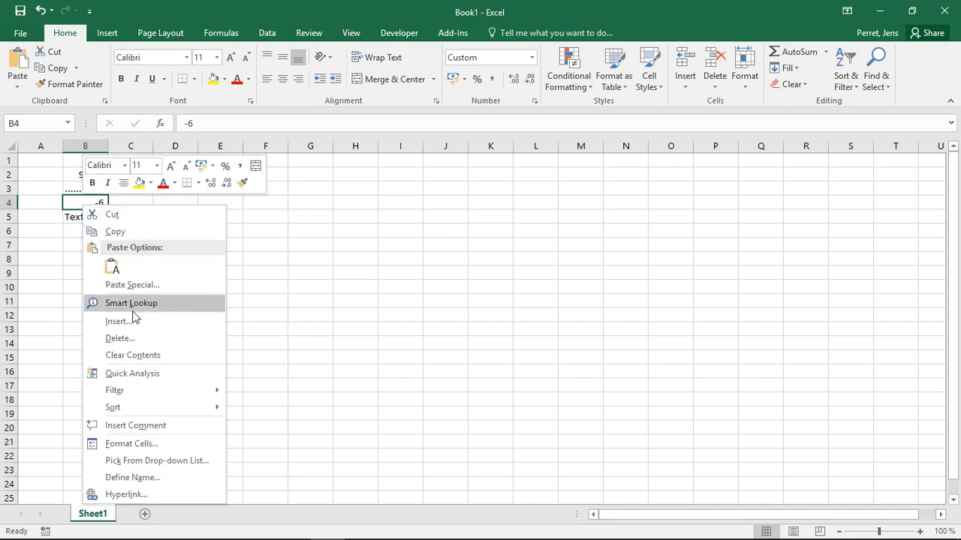
{"action": "left_click", "coordinate": [131, 443]}
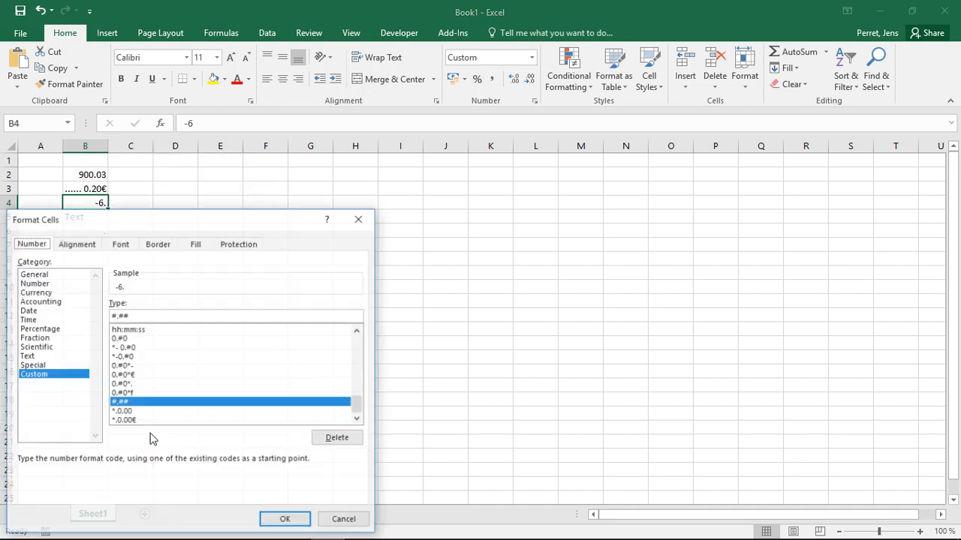
{"action": "double_click", "coordinate": [133, 314]}
{"action": "type", "text": "0.,00"}
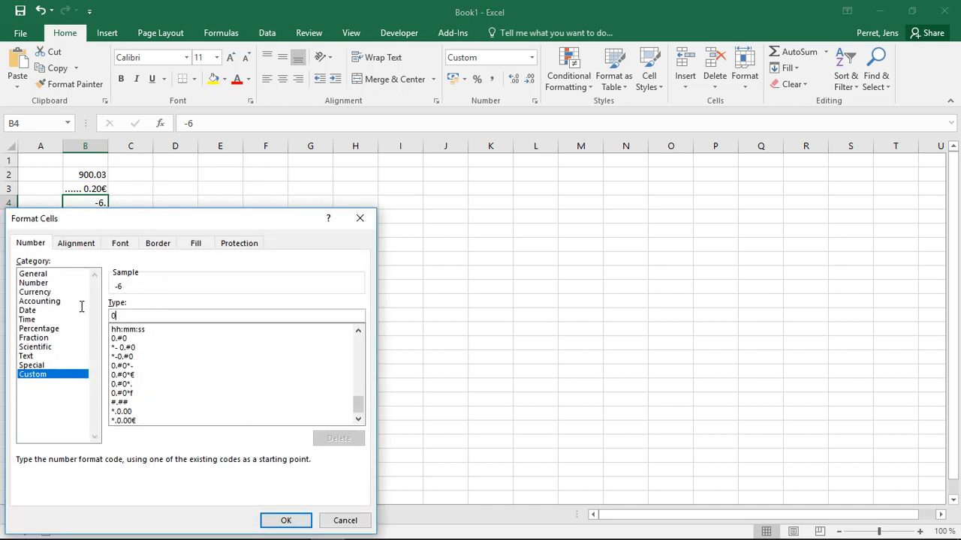
{"action": "key", "text": "BackSpace"}
{"action": "key", "text": "BackSpace"}
{"action": "key", "text": "BackSpace"}
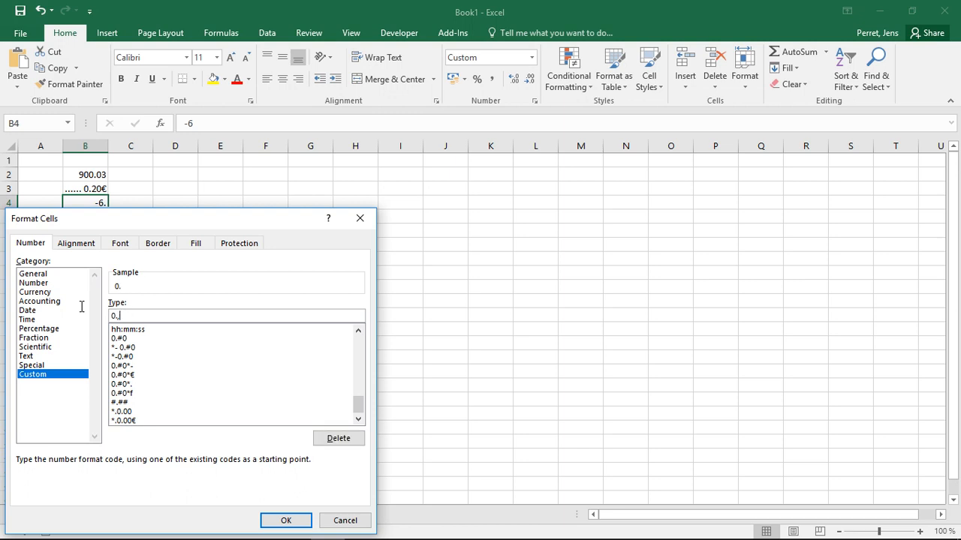
{"action": "type", "text": "00"}
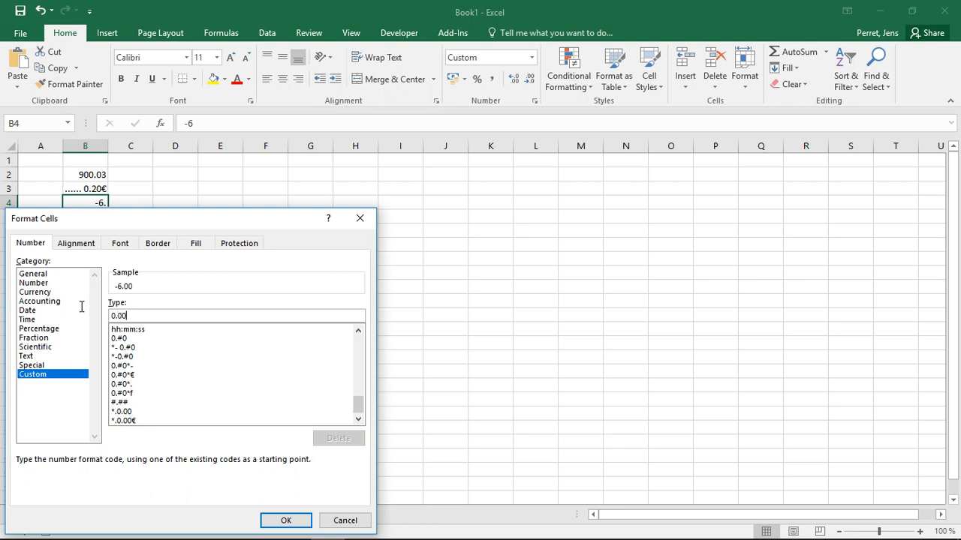
Step: Add a semicolon and a second section 0.00 for negative numbers to B4's format code
{"action": "type", "text": ";"}
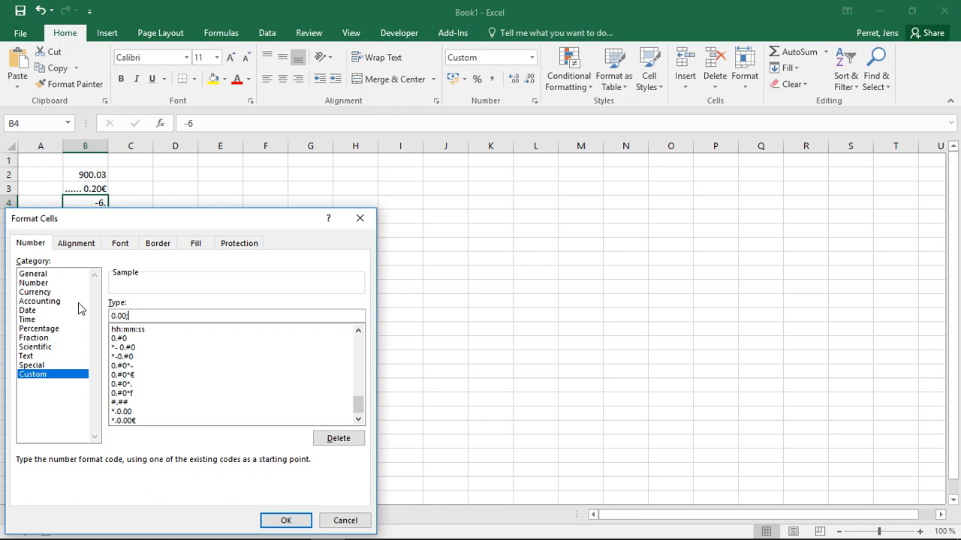
{"action": "left_click_drag", "start_coordinate": [129, 226], "coordinate": [298, 194]}
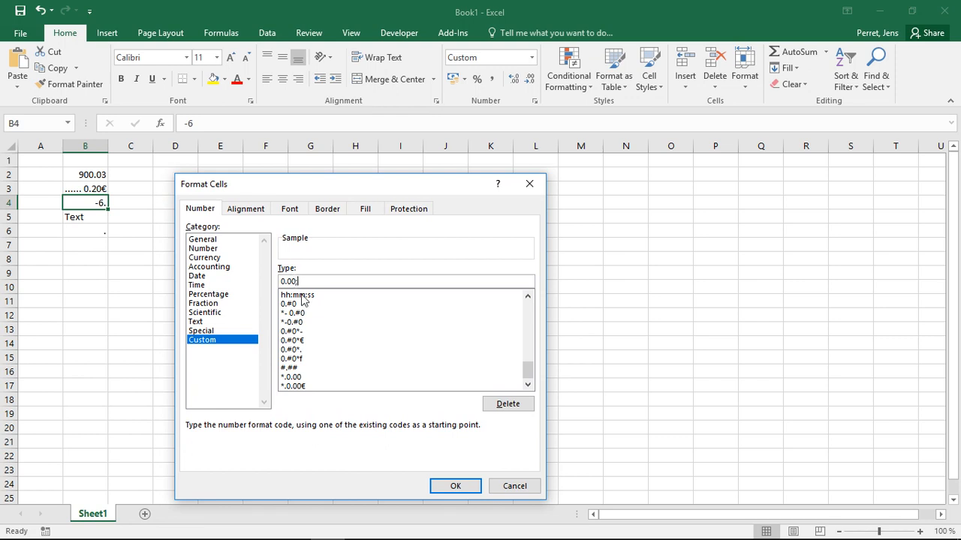
{"action": "key", "text": "BackSpace"}
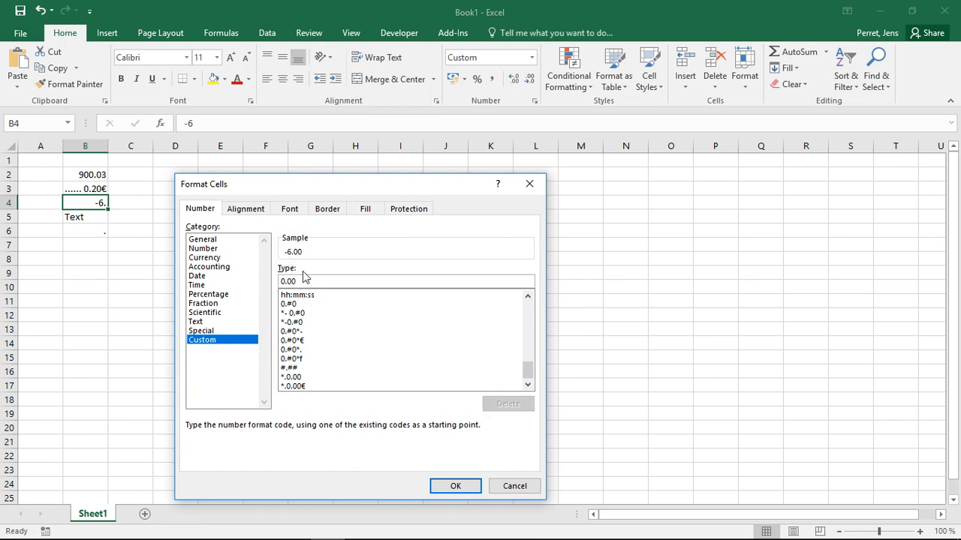
{"action": "type", "text": ";"}
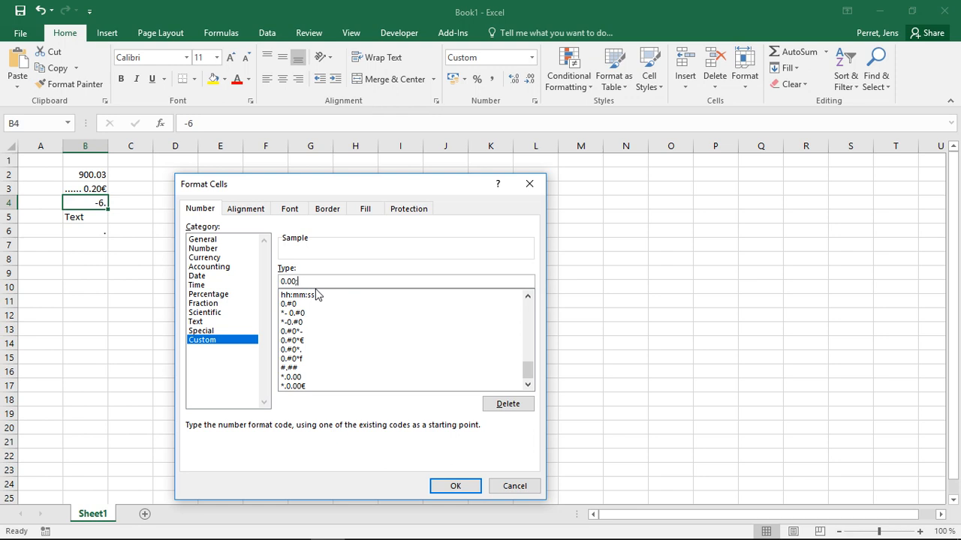
{"action": "type", "text": "0.00"}
{"action": "type", "text": "-"}
{"action": "key", "text": "BackSpace"}
Step: Put [Red] and a minus sign in front of the negative section and apply 0.00;[Red]-0.00 to B4
{"action": "key", "text": "Left"}
{"action": "key", "text": "Left"}
{"action": "key", "text": "Right"}
{"action": "key", "text": "Right"}
{"action": "key", "text": "Right"}
{"action": "type", "text": "[Red"}
{"action": "left_click", "coordinate": [460, 488]}
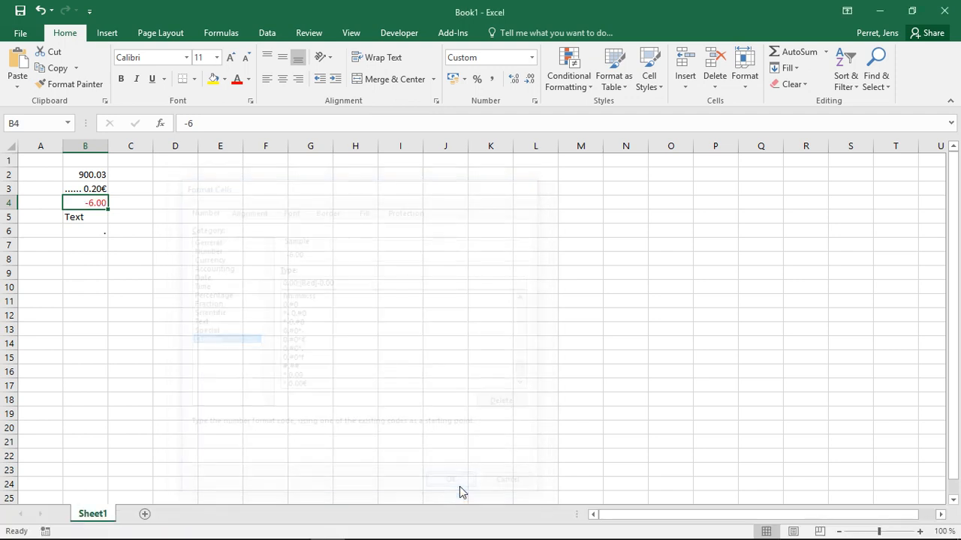
Step: Append a third section for zero to B4's format, apply 0.00;[Red]-0.00;0, and enter 0 in B4
{"action": "right_click", "coordinate": [88, 203]}
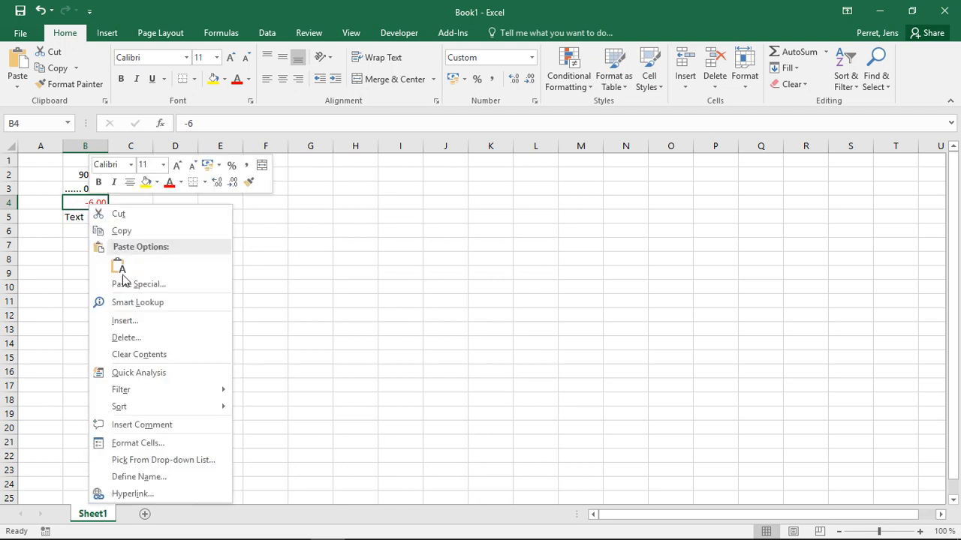
{"action": "left_click", "coordinate": [138, 443]}
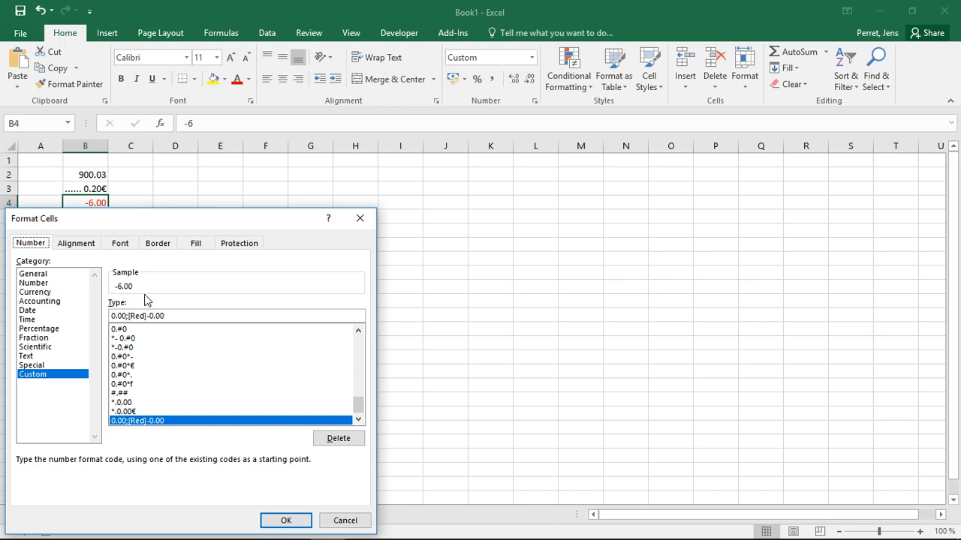
{"action": "left_click", "coordinate": [177, 316]}
{"action": "type", "text": ";"}
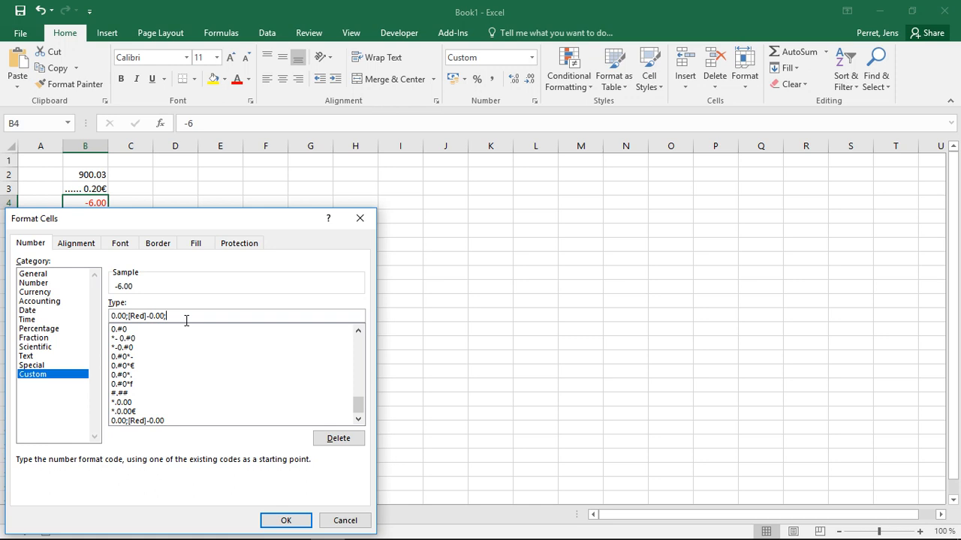
{"action": "type", "text": "0"}
{"action": "key", "text": "Return"}
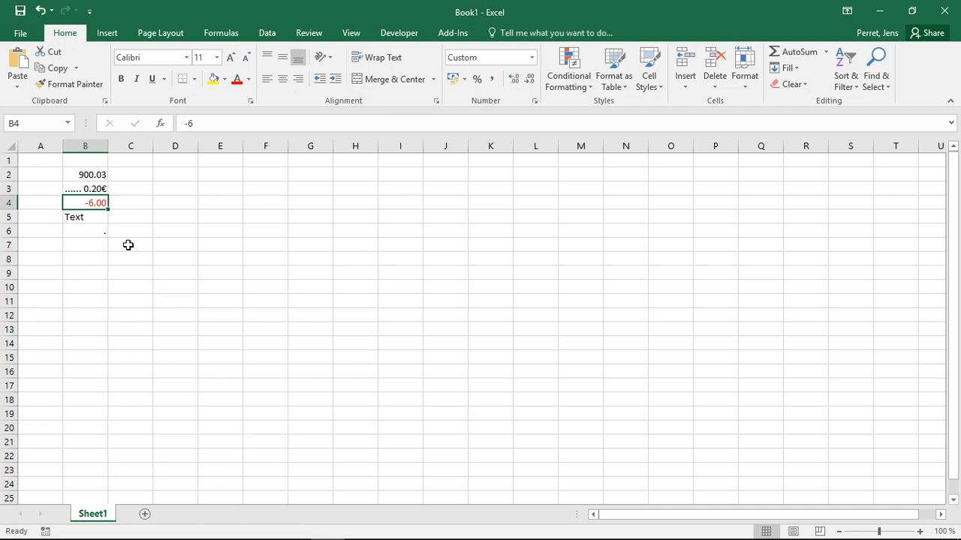
{"action": "type", "text": "0"}
{"action": "key", "text": "Return"}
{"action": "key", "text": "Up"}
Step: Surround the zero section of B4's format code with hyphens and apply 0.00;[Red]-0.00;-0-
{"action": "right_click", "coordinate": [94, 202]}
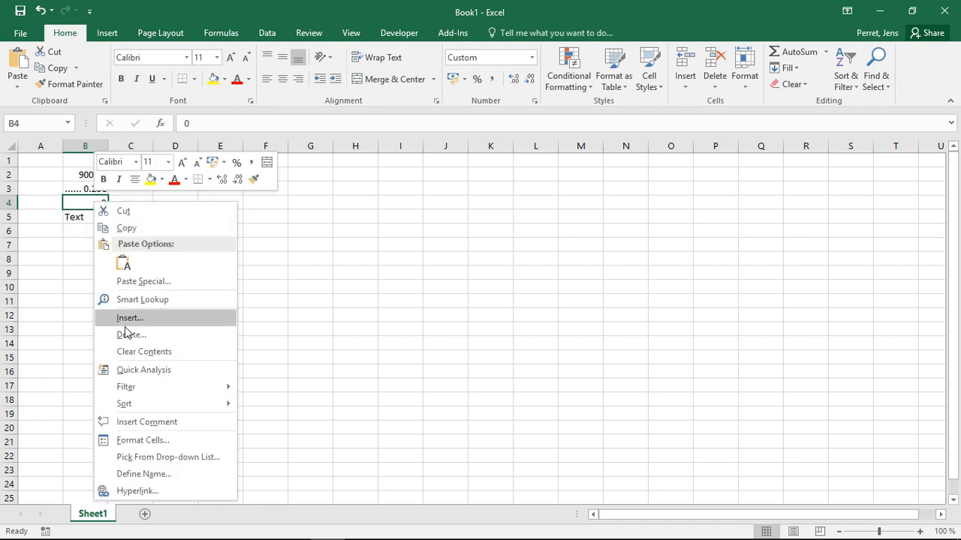
{"action": "left_click", "coordinate": [139, 440]}
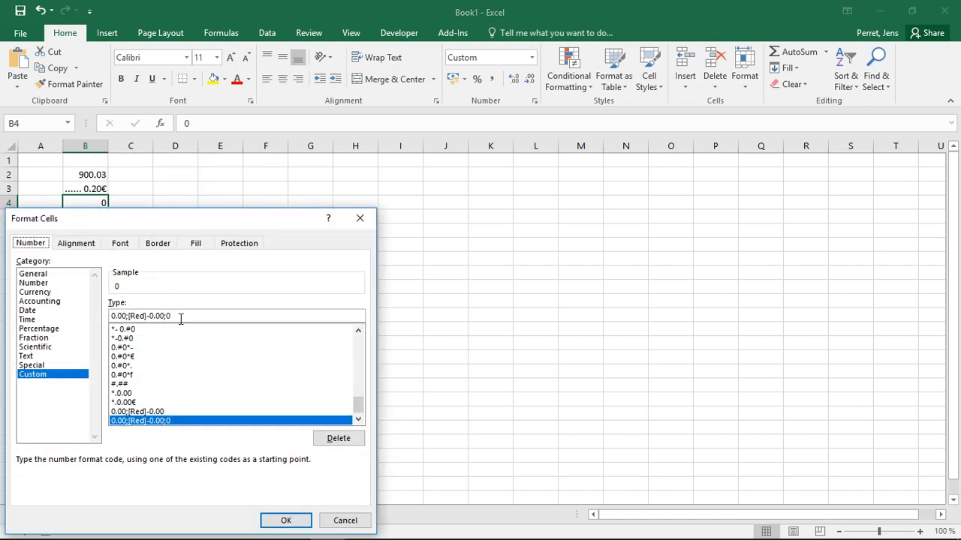
{"action": "left_click", "coordinate": [180, 316]}
{"action": "type", "text": "-0-"}
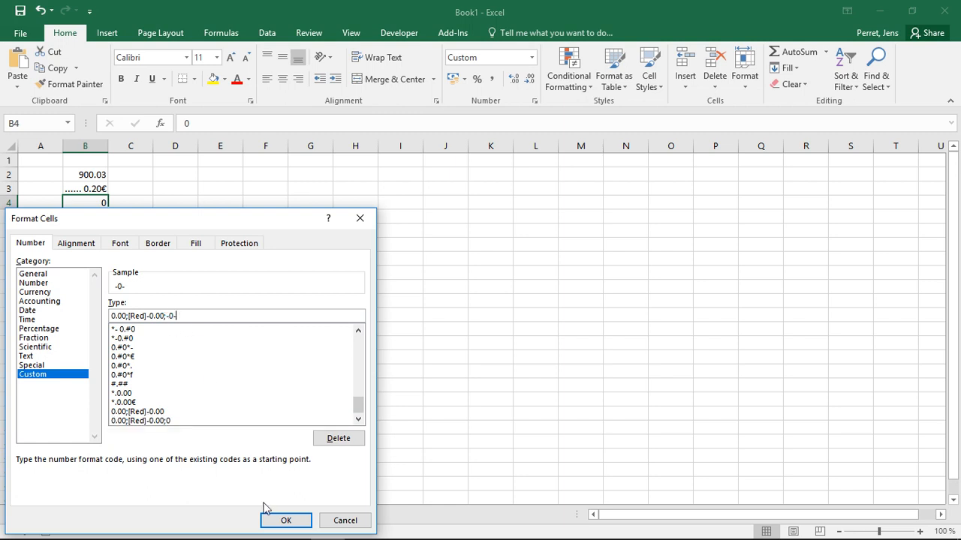
{"action": "left_click", "coordinate": [283, 522]}
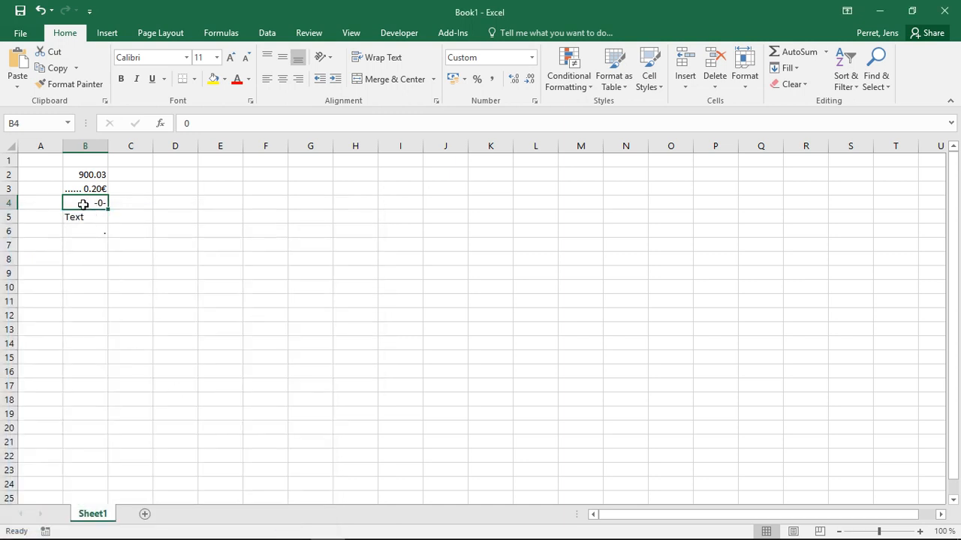
Step: Test B4's format sections by entering -9 and then 12 in the cell
{"action": "type", "text": "-9"}
{"action": "key", "text": "Return"}
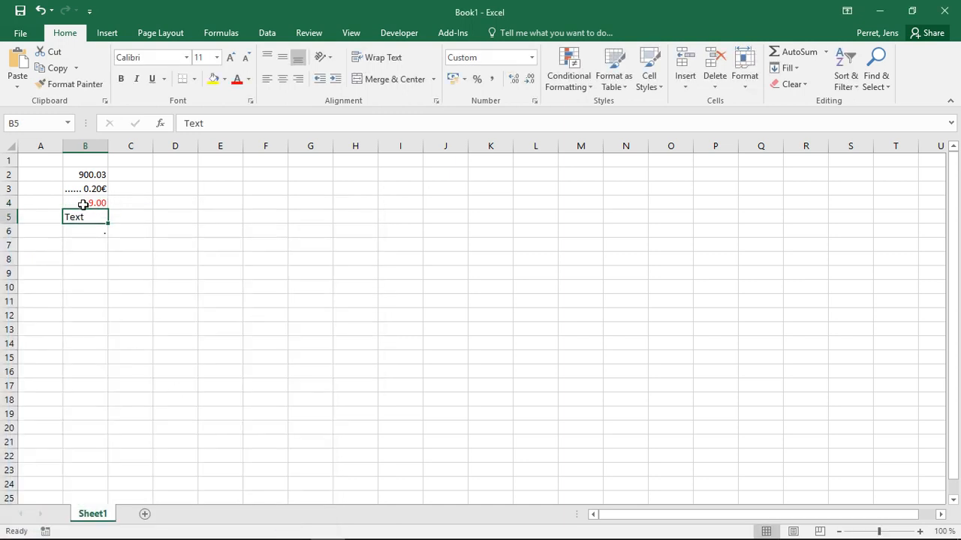
{"action": "key", "text": "Up"}
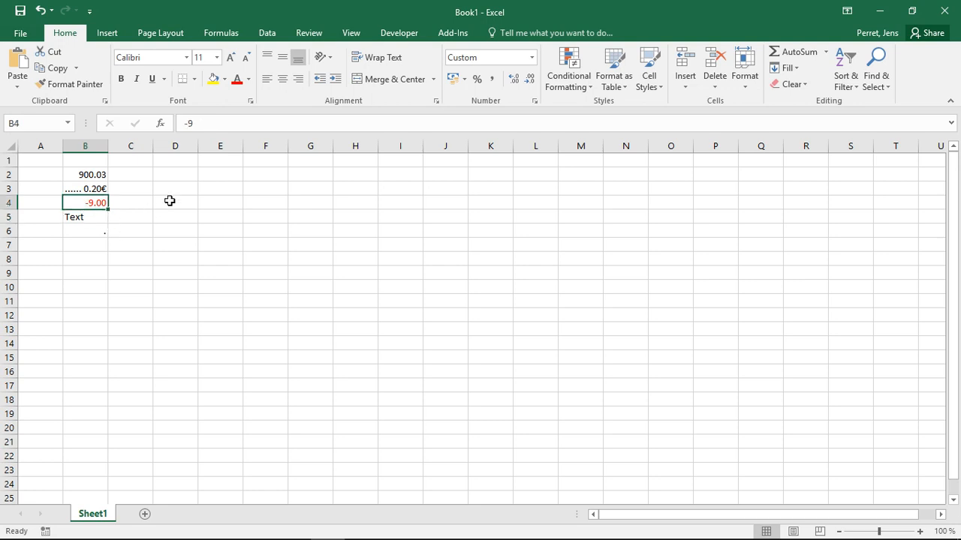
{"action": "type", "text": "12"}
{"action": "key", "text": "Return"}
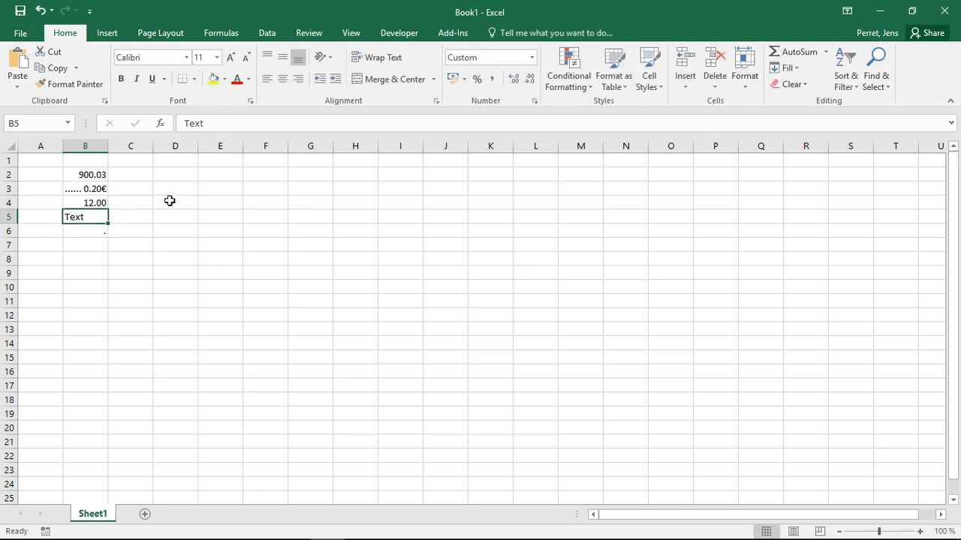
{"action": "key", "text": "Up"}
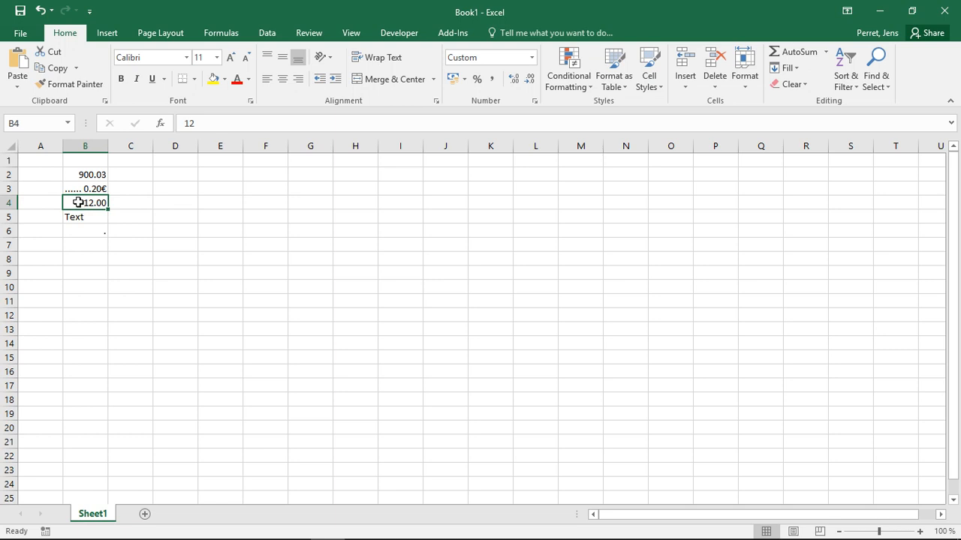
Step: Replace the zero section of B4's format code with the unquoted text -Zero-, apply it, and enter 0 in B4
{"action": "right_click", "coordinate": [78, 202]}
{"action": "left_click", "coordinate": [145, 439]}
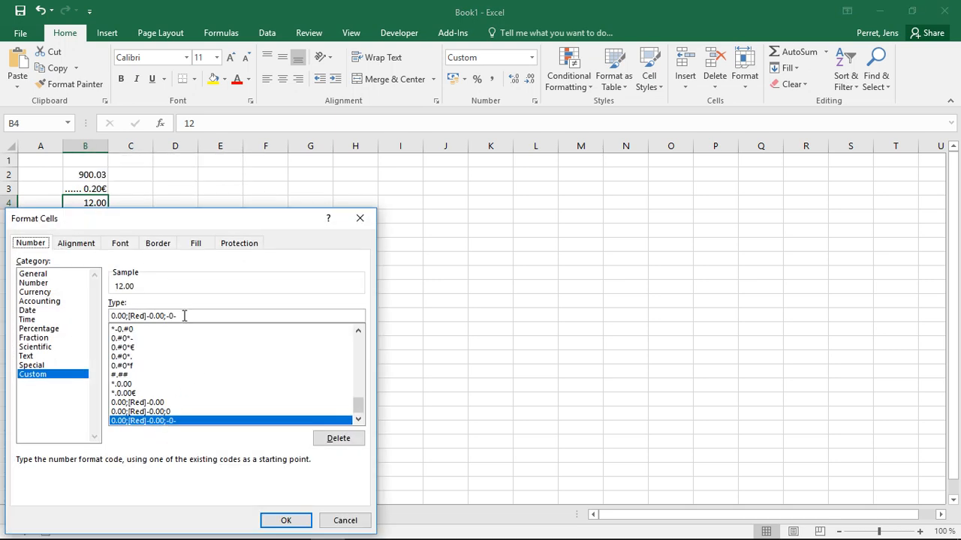
{"action": "left_click", "coordinate": [172, 317]}
{"action": "type", "text": "Zero"}
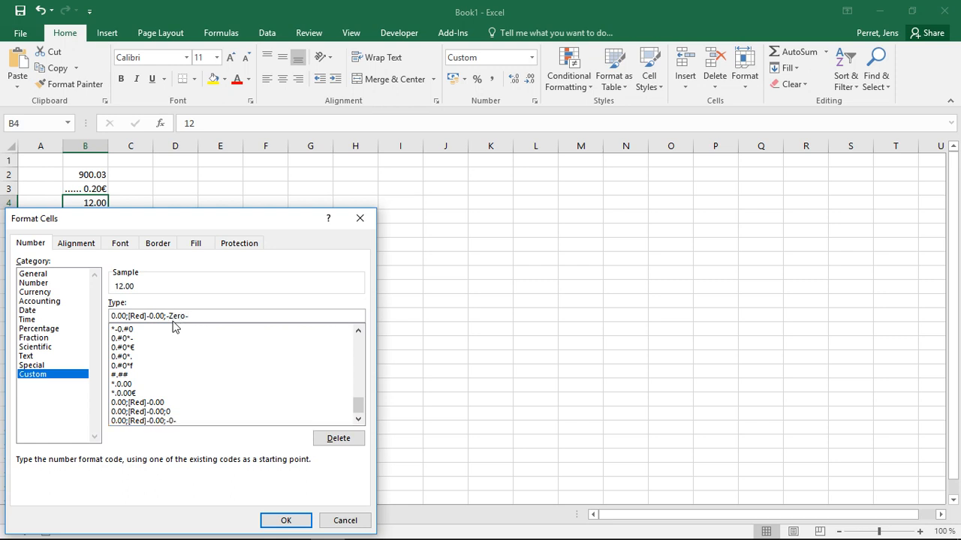
{"action": "left_click", "coordinate": [302, 520]}
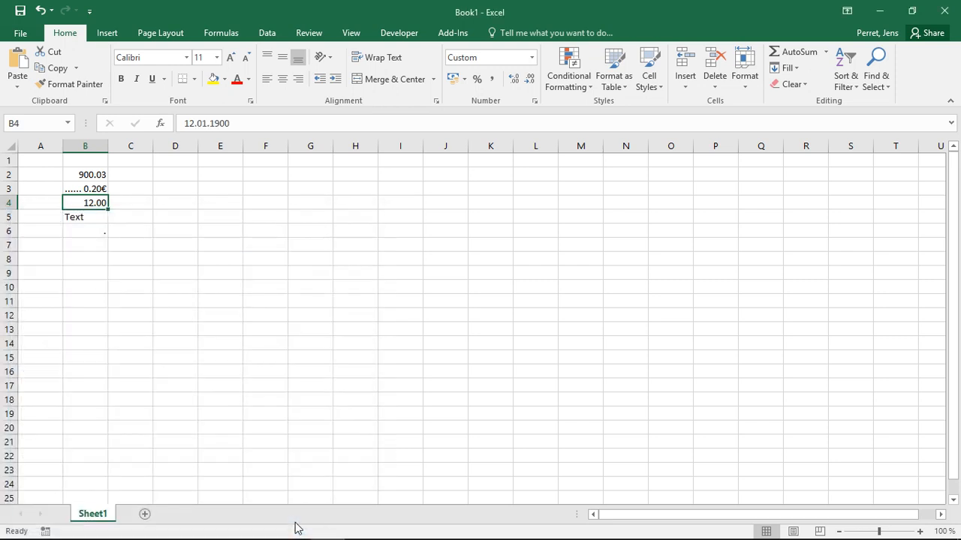
{"action": "left_click", "coordinate": [96, 216]}
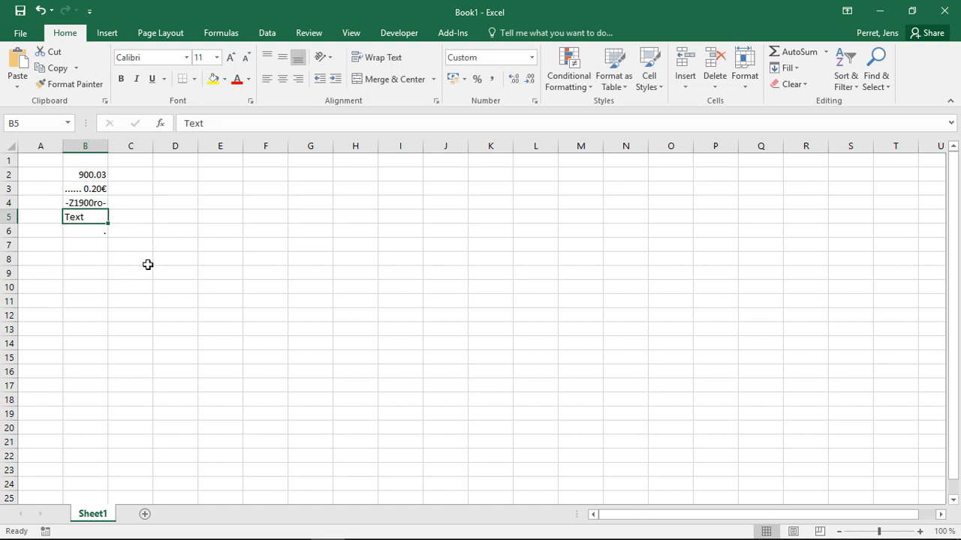
Step: Try to apply B4's format with the backslash removed from the zero section, as 0.00;[Red]-0.00;-Zero-
{"action": "right_click", "coordinate": [83, 203]}
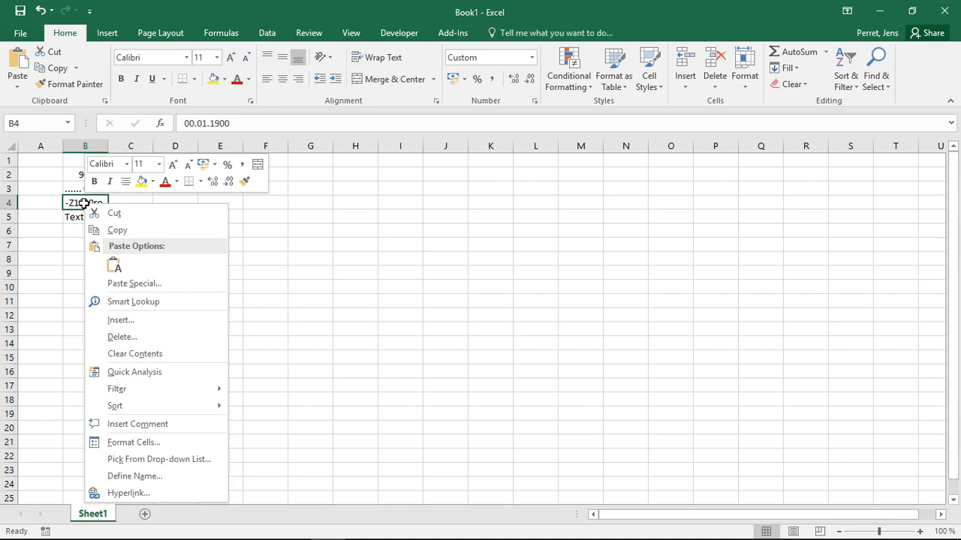
{"action": "left_click", "coordinate": [125, 443]}
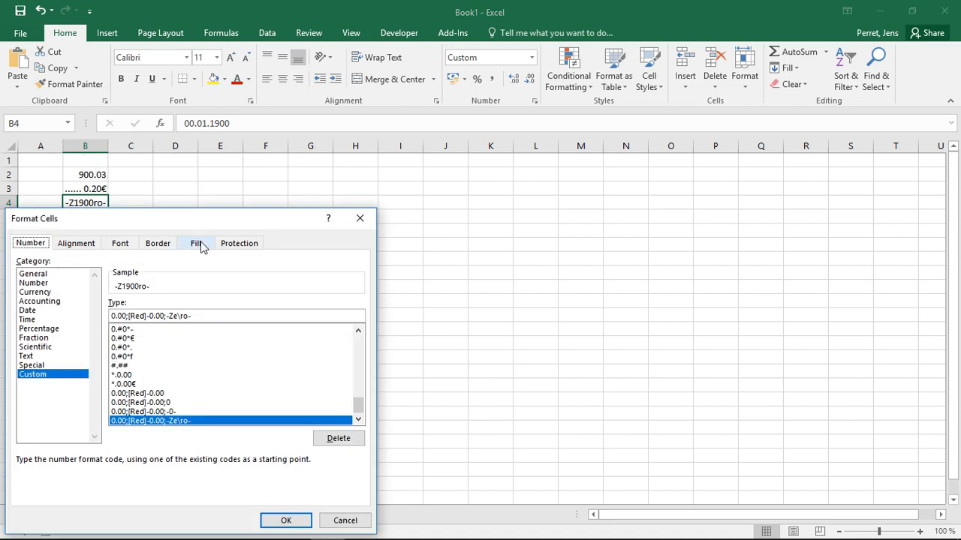
{"action": "left_click_drag", "start_coordinate": [190, 227], "coordinate": [271, 224]}
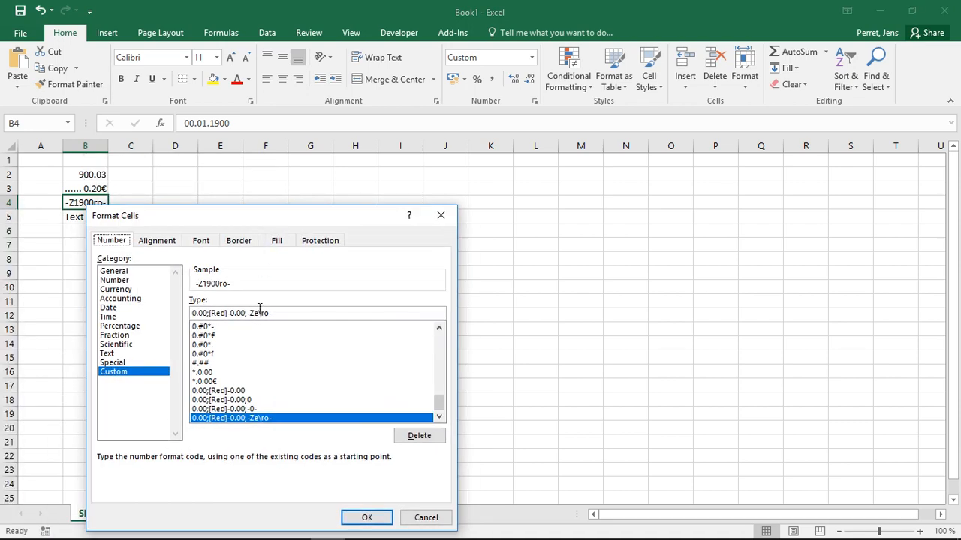
{"action": "left_click", "coordinate": [259, 313]}
{"action": "key", "text": "BackSpace"}
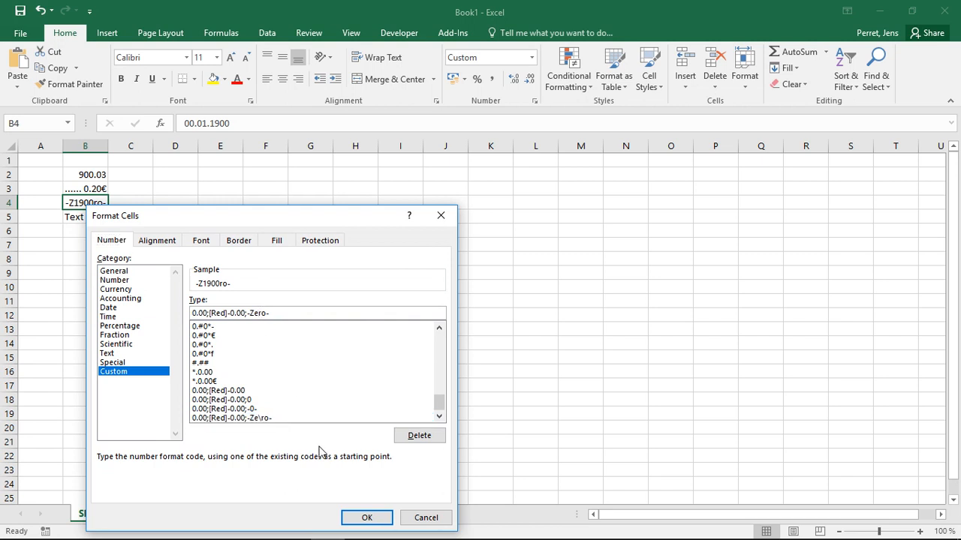
{"action": "left_click", "coordinate": [367, 517]}
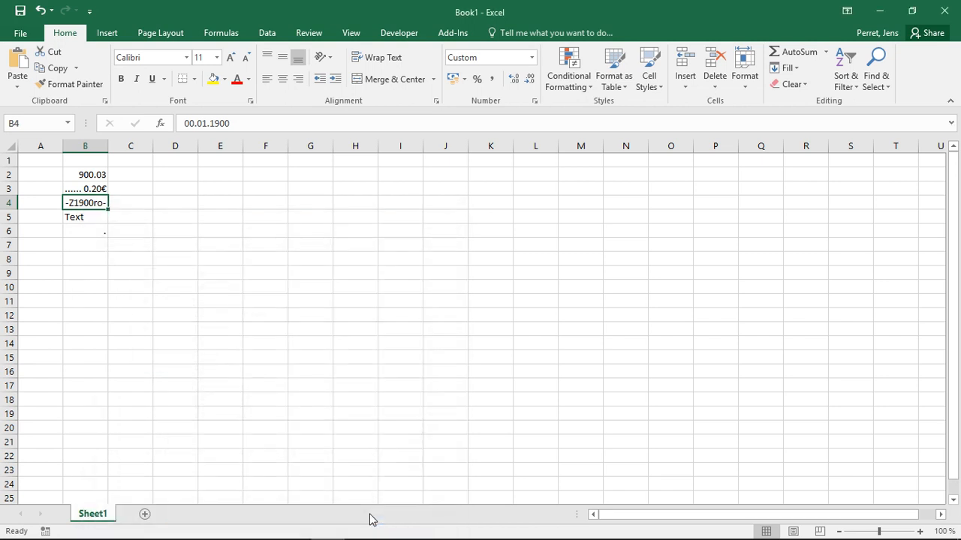
Step: Enclose the word Zero in quotation marks in B4's format code and apply 0.00;[Red]-0.00;-"Zero"-
{"action": "right_click", "coordinate": [79, 202]}
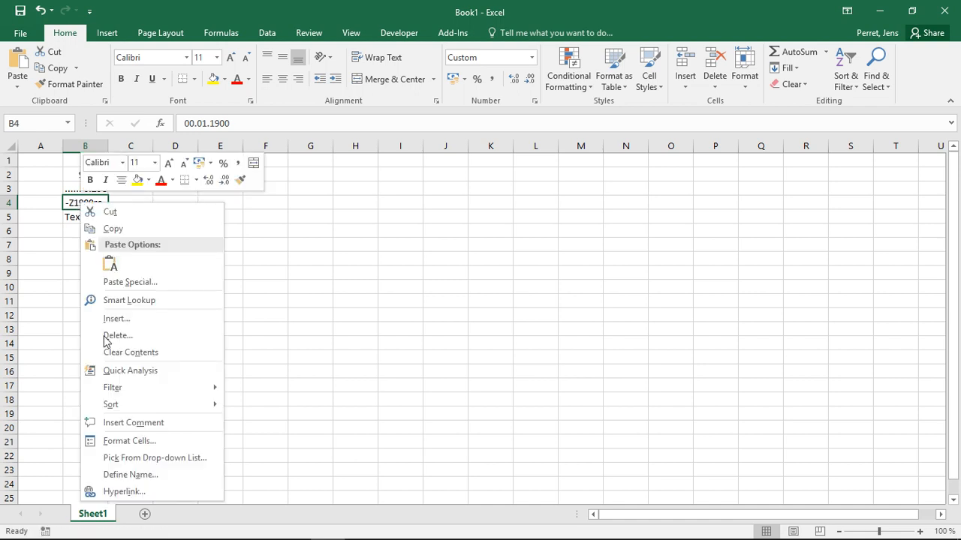
{"action": "left_click", "coordinate": [117, 442]}
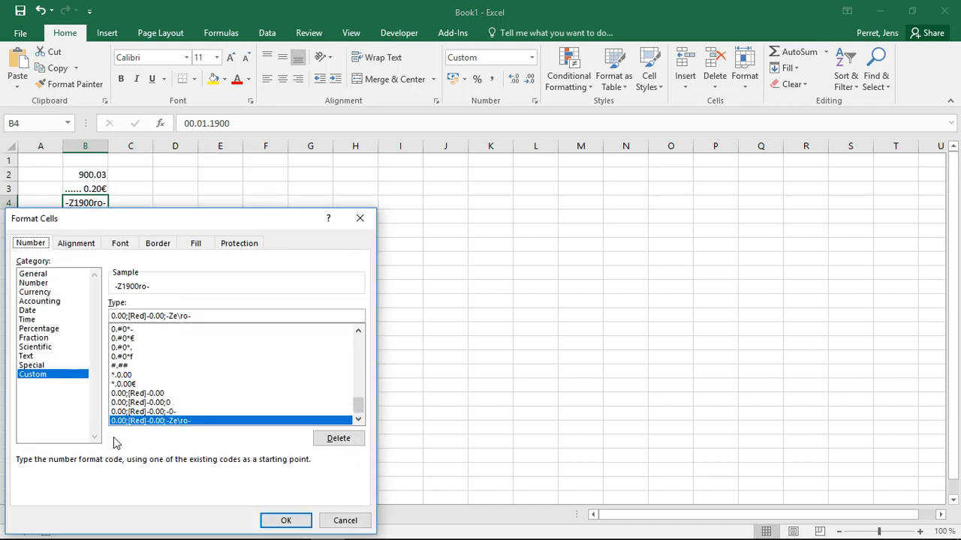
{"action": "left_click", "coordinate": [180, 317]}
{"action": "key", "text": "BackSpace"}
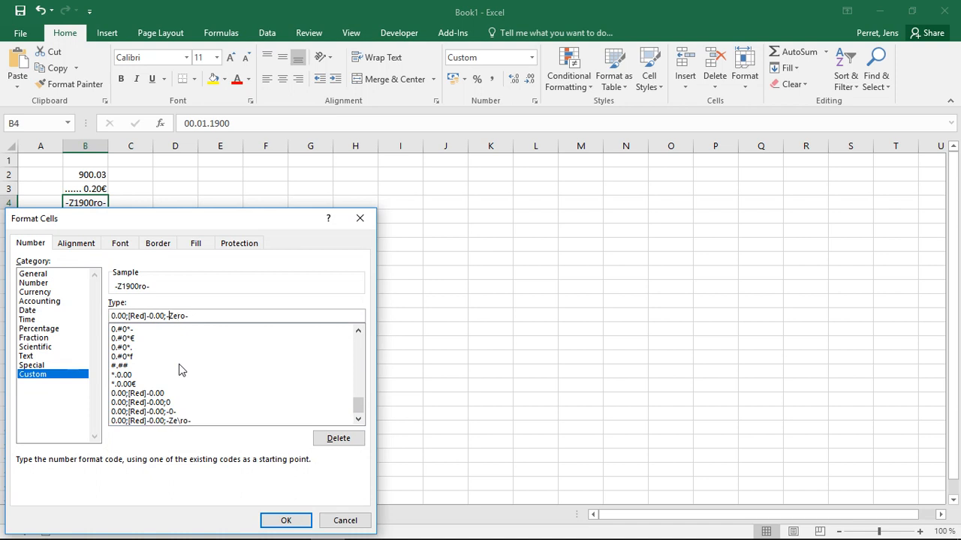
{"action": "type", "text": "\"Zero\""}
{"action": "left_click", "coordinate": [285, 519]}
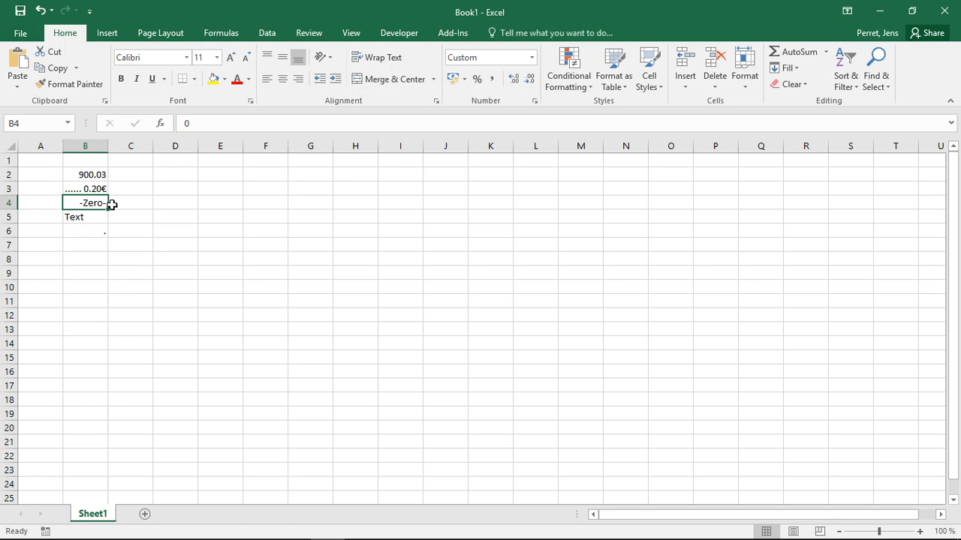
Step: Enter the formula =B3+B4 in cell C3
{"action": "key", "text": "Up"}
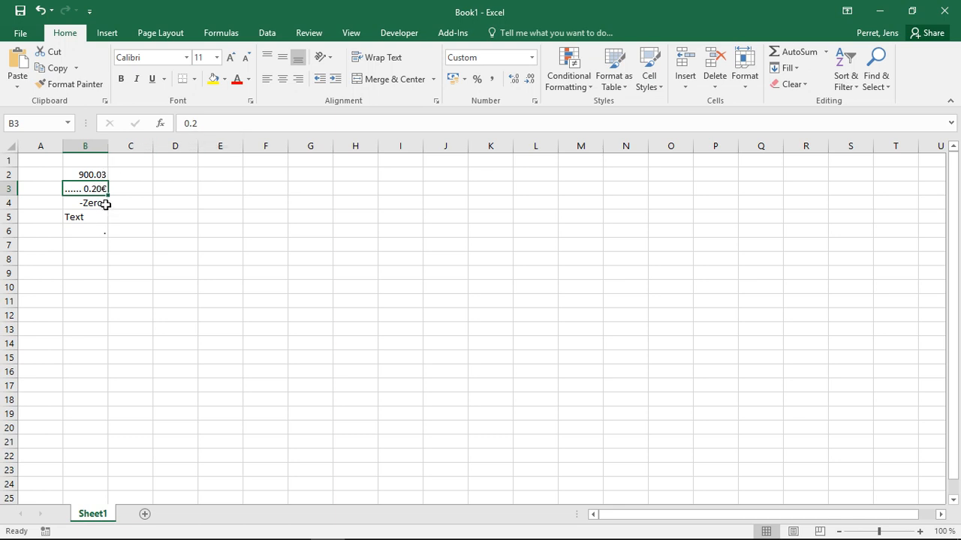
{"action": "left_click", "coordinate": [150, 193]}
{"action": "type", "text": "="}
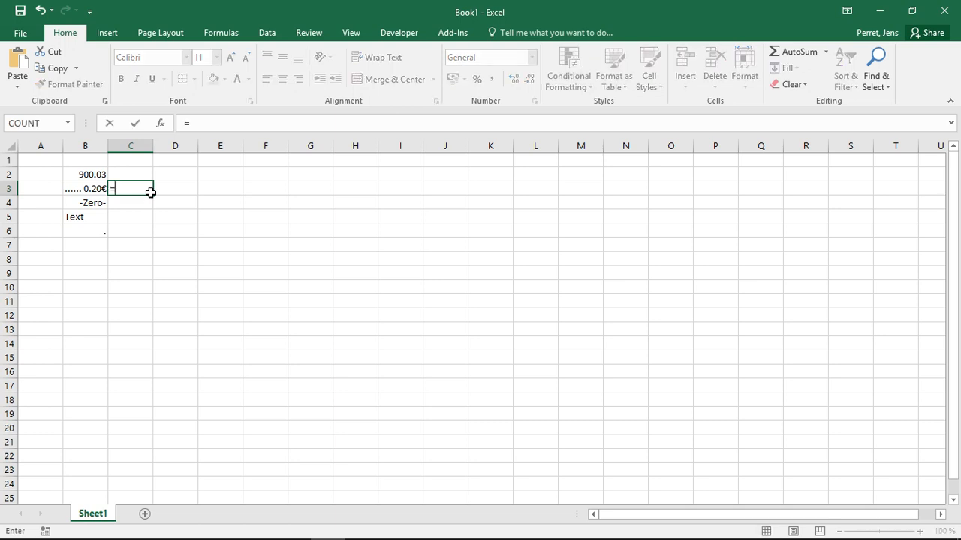
{"action": "key", "text": "Left"}
{"action": "type", "text": "+"}
{"action": "key", "text": "Left"}
{"action": "key", "text": "Down"}
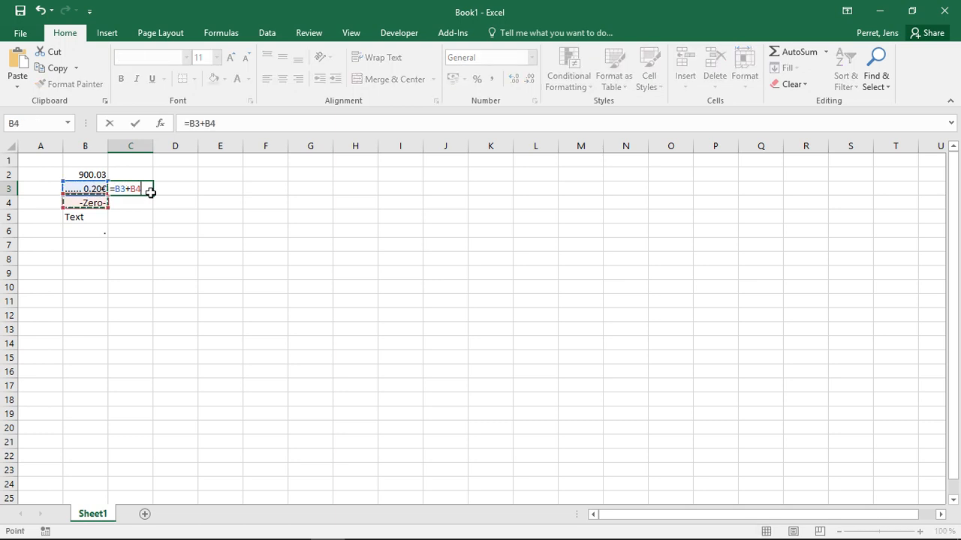
{"action": "key", "text": "Return"}
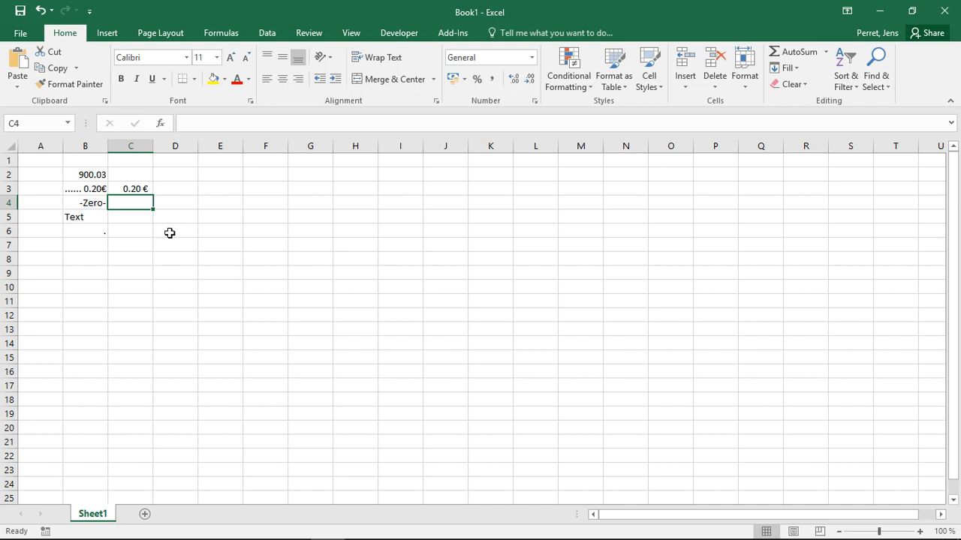
Step: Add a text section @ to B4's format code, apply 0.00;[Red]-0.00;-"Zero"-;@, and enter Test in B4
{"action": "left_click", "coordinate": [84, 199]}
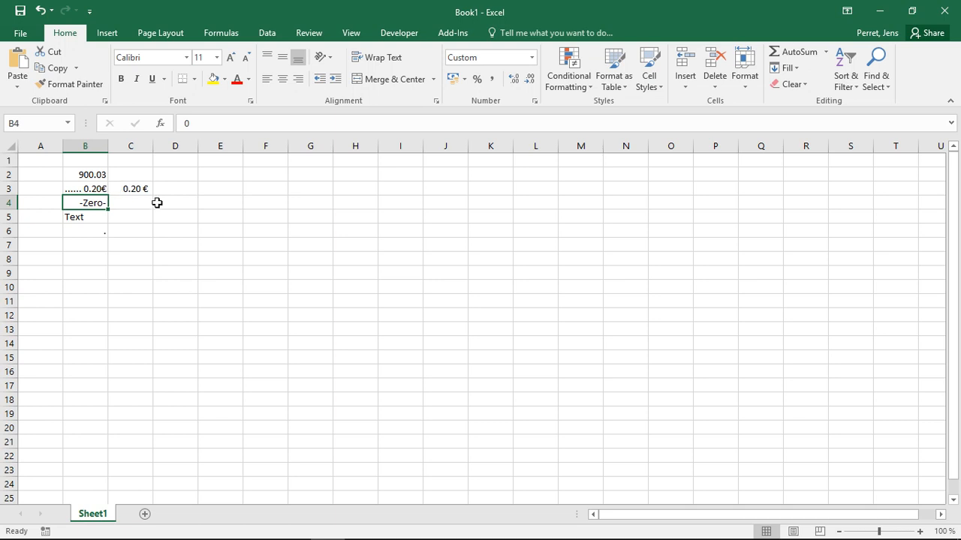
{"action": "right_click", "coordinate": [89, 200]}
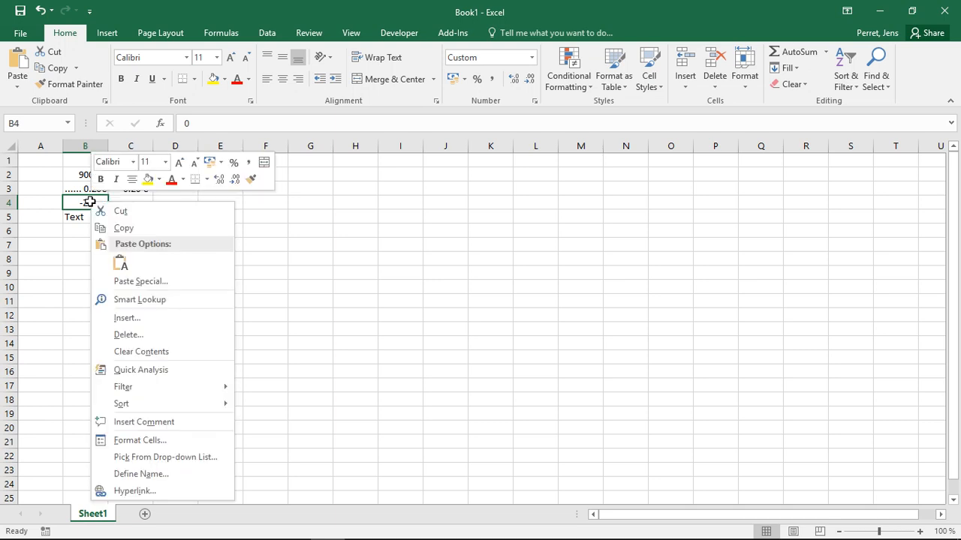
{"action": "left_click", "coordinate": [139, 440]}
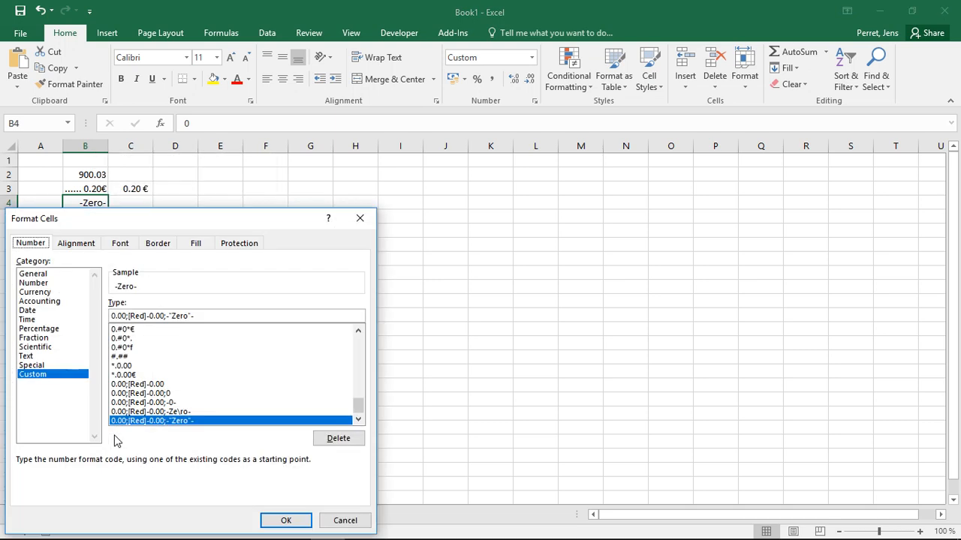
{"action": "left_click", "coordinate": [223, 317]}
{"action": "type", "text": ";"}
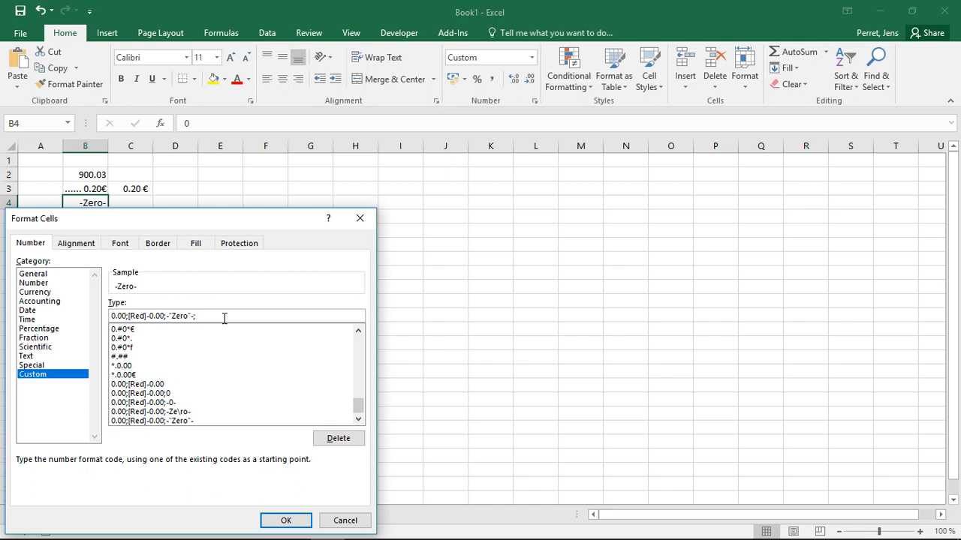
{"action": "type", "text": "@"}
{"action": "left_click", "coordinate": [273, 519]}
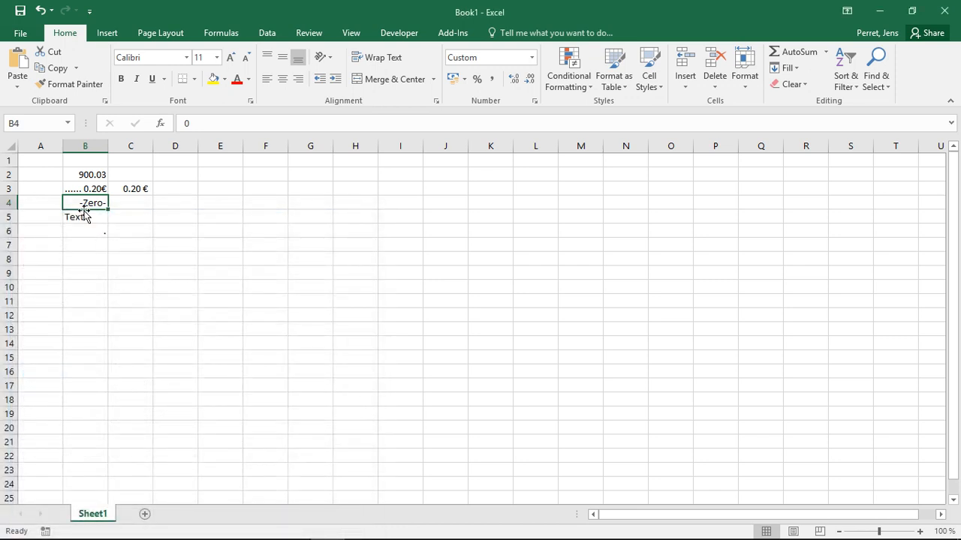
{"action": "type", "text": "Test"}
{"action": "key", "text": "Return"}
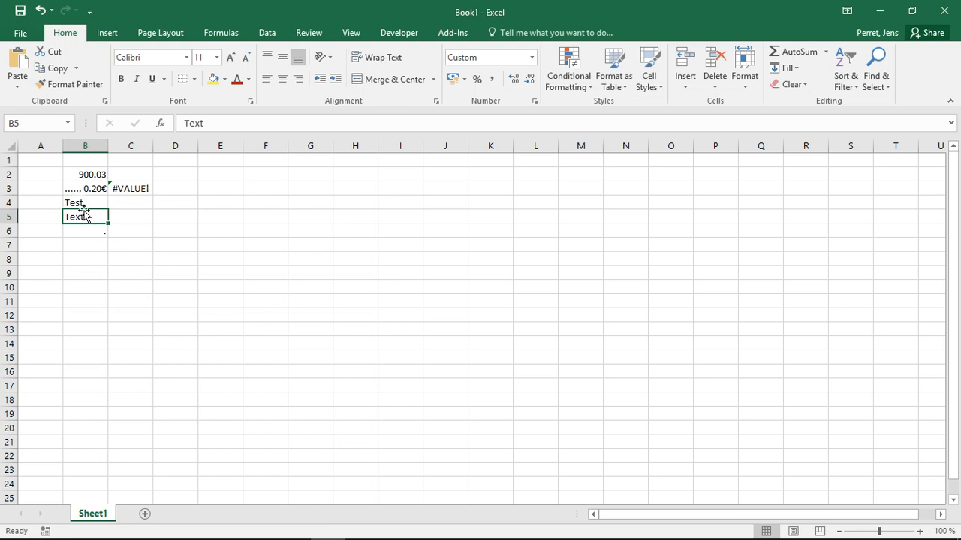
Step: Color the text section of B4's format code blue by applying 0.00;[Red]-0.00;-"Zero"-;[Blue]@
{"action": "left_click", "coordinate": [76, 202]}
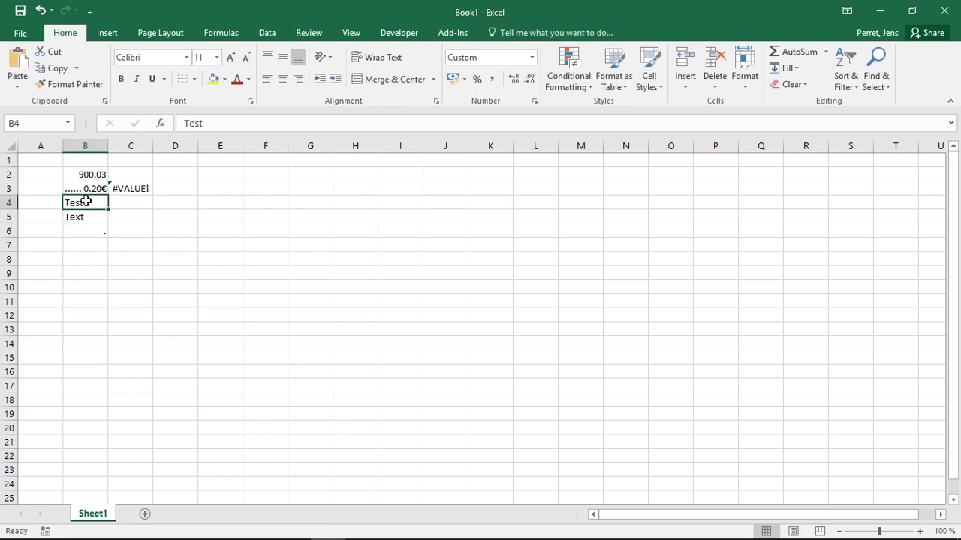
{"action": "right_click", "coordinate": [86, 201]}
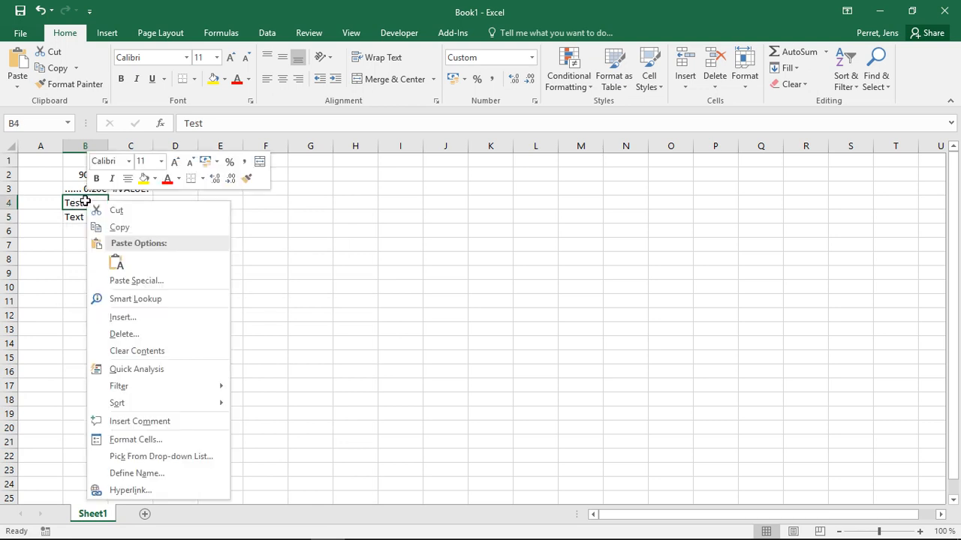
{"action": "left_click", "coordinate": [158, 440]}
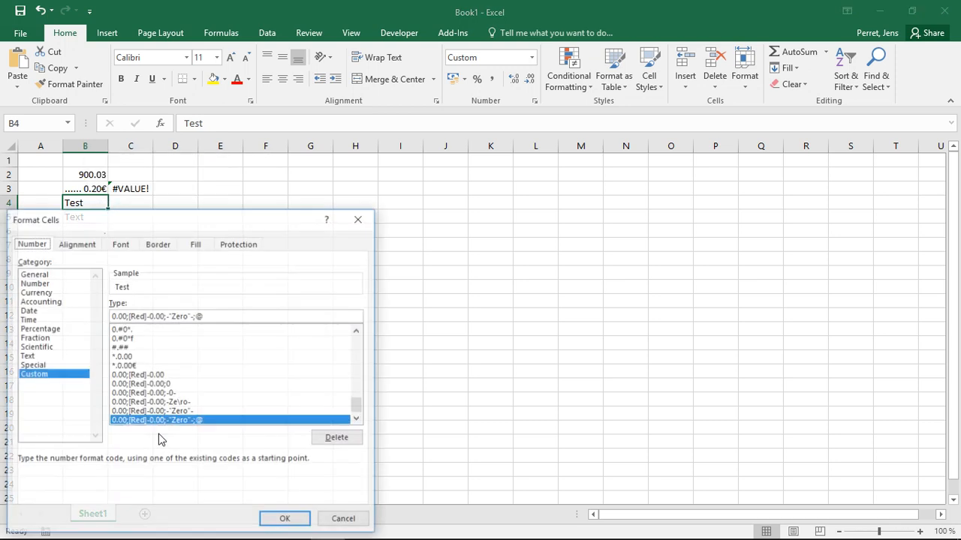
{"action": "left_click", "coordinate": [195, 315]}
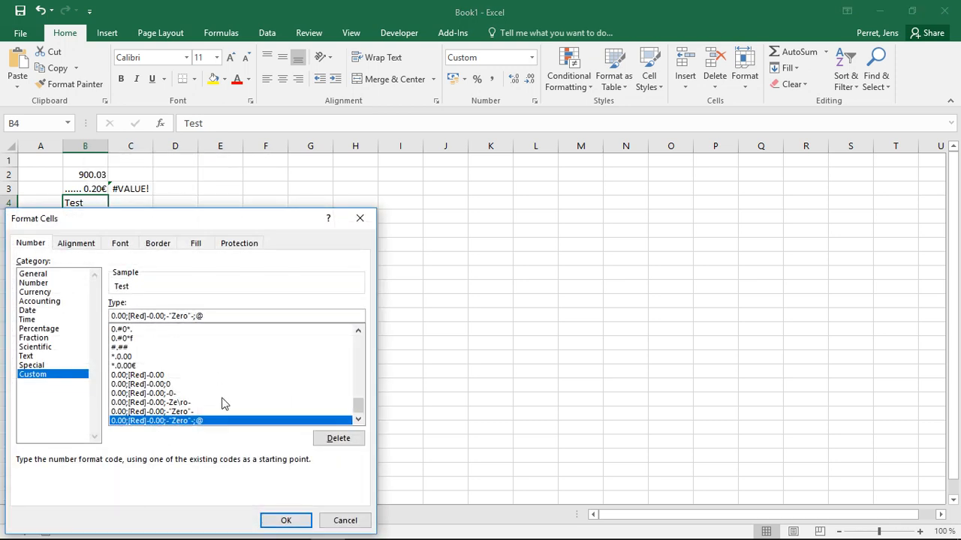
{"action": "type", "text": "[]"}
{"action": "key", "text": "Left"}
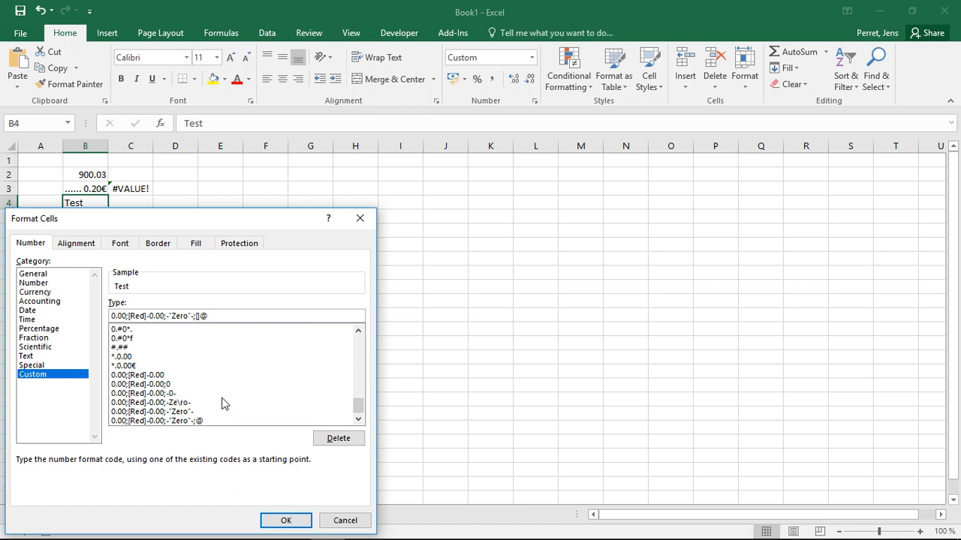
{"action": "type", "text": "Blue"}
{"action": "left_click", "coordinate": [285, 521]}
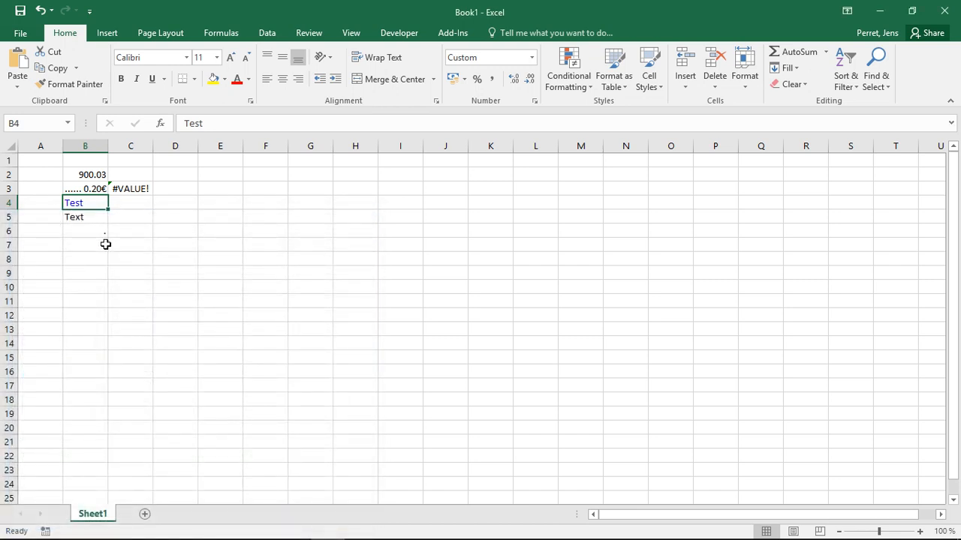
Step: Test B4's zero and negative format sections by entering 0 and then -8 in the cell
{"action": "left_click", "coordinate": [82, 217]}
{"action": "left_click", "coordinate": [73, 202]}
{"action": "type", "text": "0"}
{"action": "key", "text": "Return"}
{"action": "key", "text": "Up"}
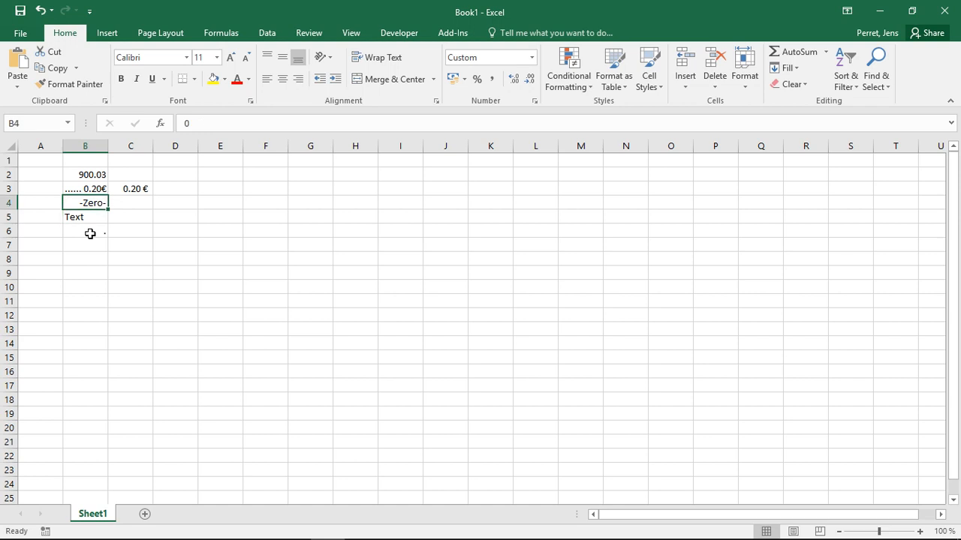
{"action": "type", "text": "-8"}
{"action": "key", "text": "Return"}
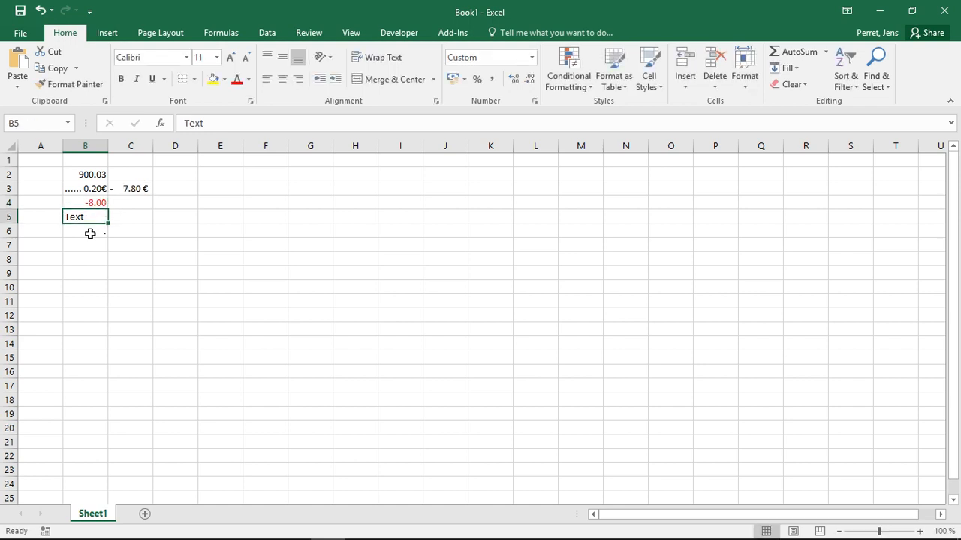
{"action": "key", "text": "Up"}
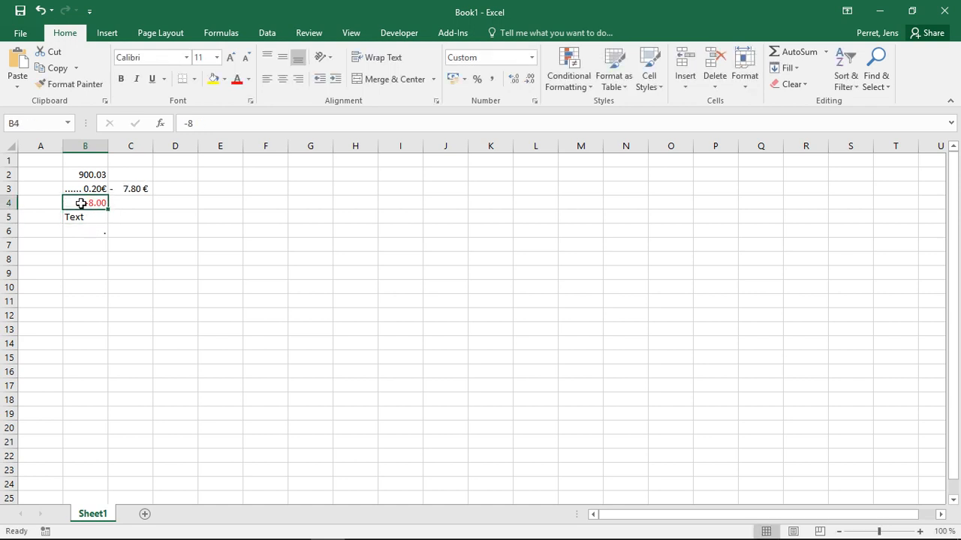
Step: Examine the built-in date and time codes in the custom number formats available for B4
{"action": "right_click", "coordinate": [82, 204]}
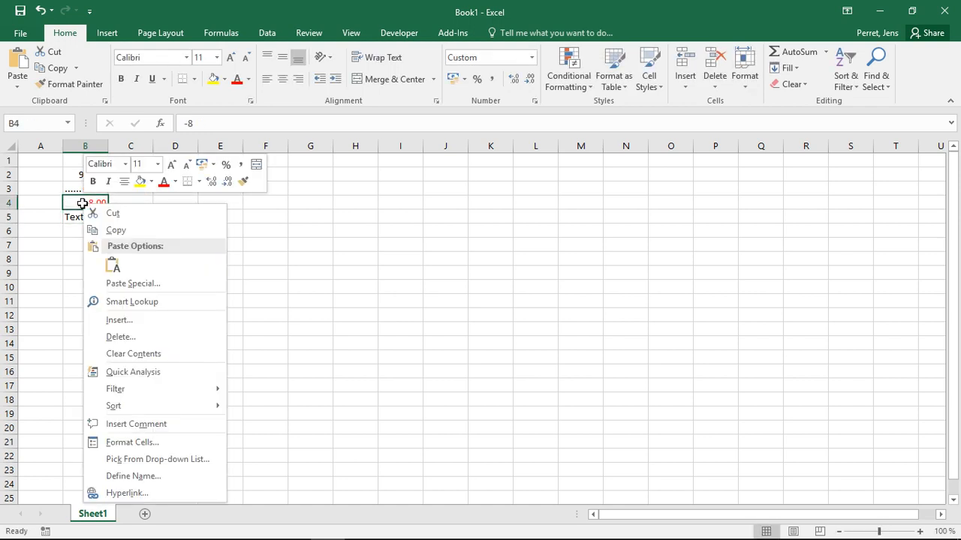
{"action": "left_click", "coordinate": [160, 443]}
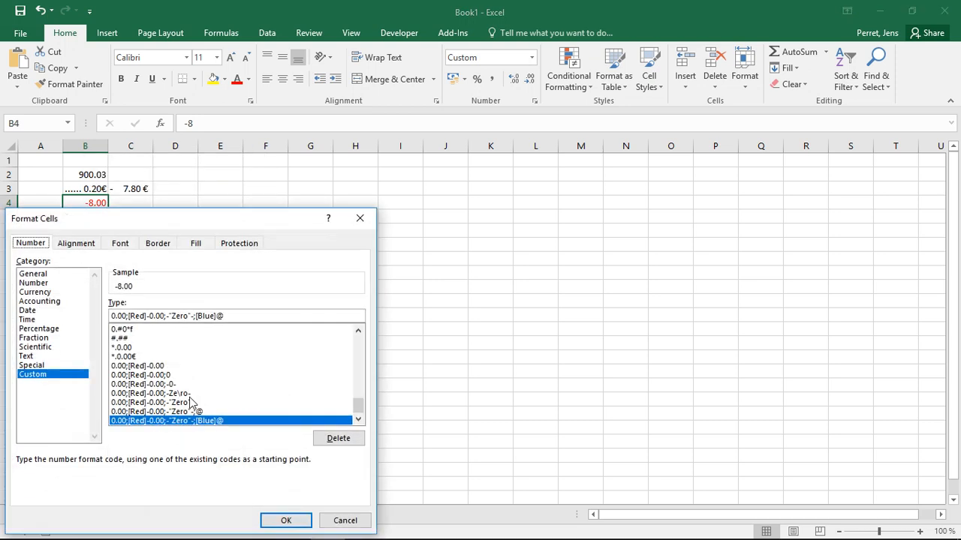
{"action": "left_click_drag", "start_coordinate": [167, 314], "coordinate": [170, 314]}
{"action": "left_click", "coordinate": [170, 315]}
{"action": "left_click", "coordinate": [363, 404]}
{"action": "left_click_drag", "start_coordinate": [361, 408], "coordinate": [365, 367]}
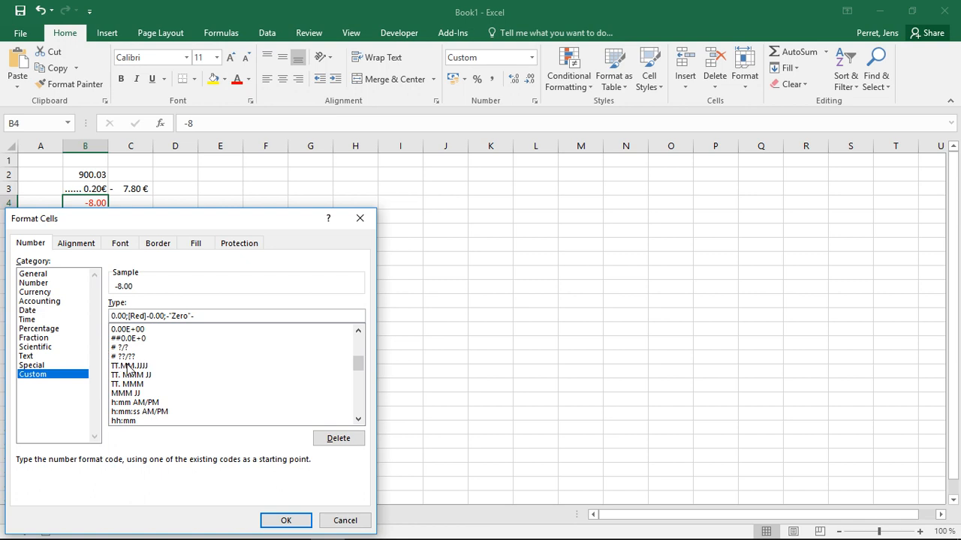
{"action": "left_click", "coordinate": [358, 420]}
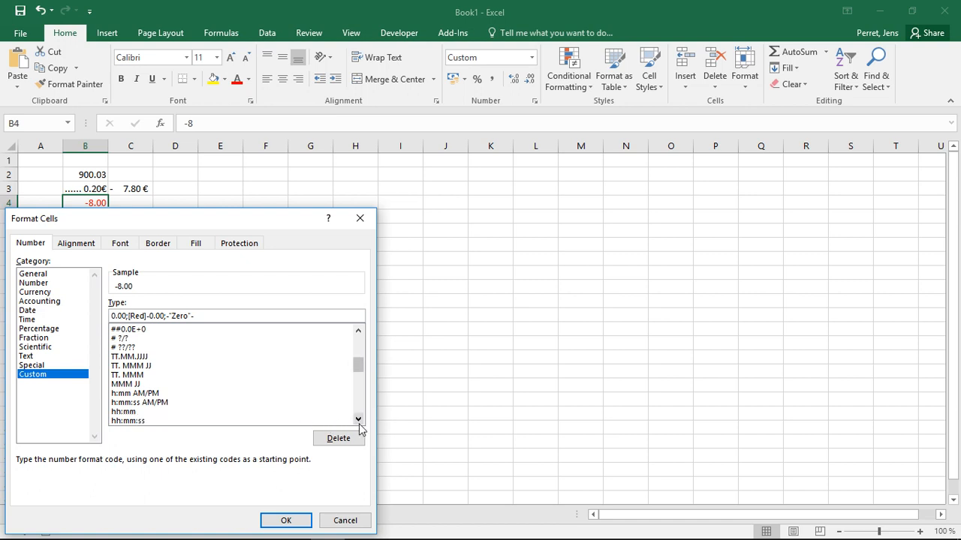
{"action": "left_click", "coordinate": [358, 420]}
{"action": "left_click", "coordinate": [358, 421]}
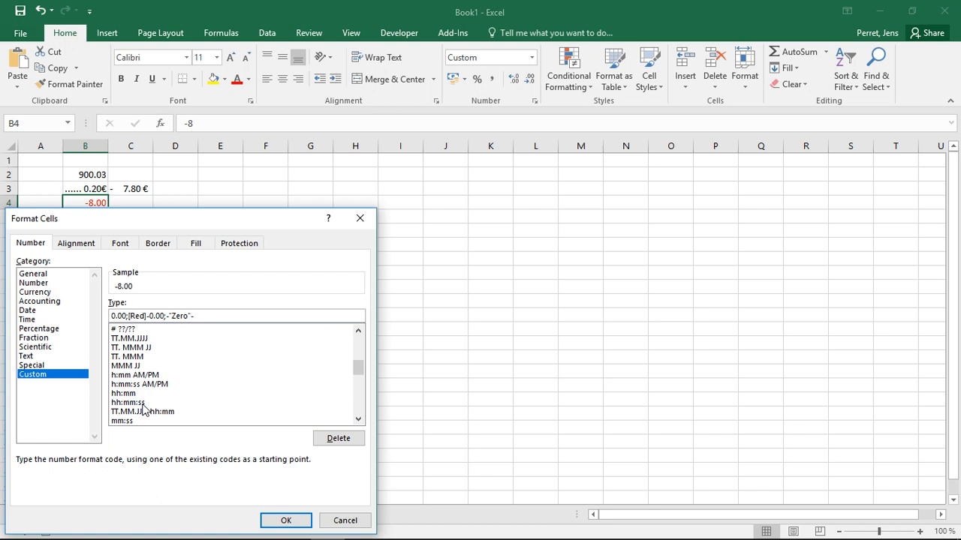
Step: Try the time code hh:mm:ss for B4, shorten it to h:mm:ss, and cancel the format change
{"action": "left_click", "coordinate": [143, 403]}
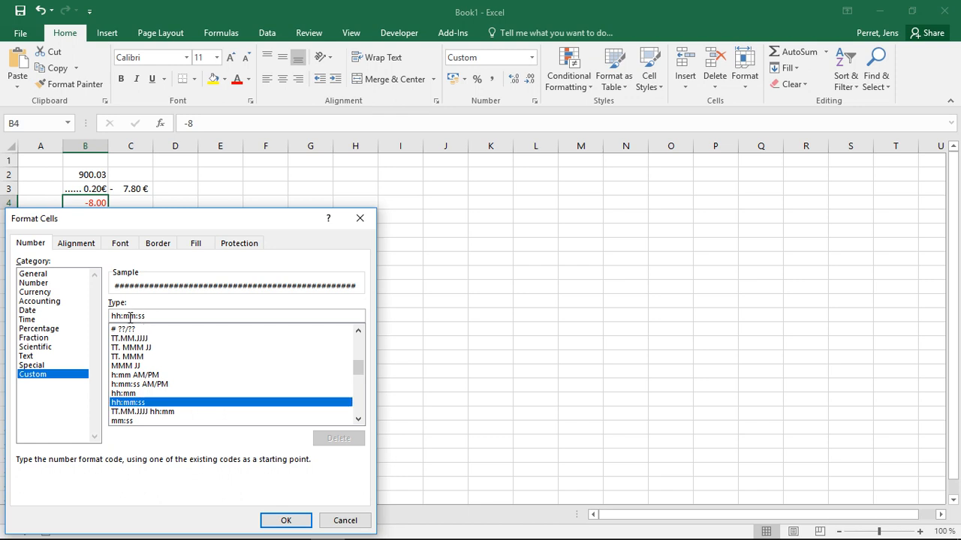
{"action": "left_click_drag", "start_coordinate": [123, 316], "coordinate": [136, 316]}
{"action": "left_click", "coordinate": [118, 315]}
{"action": "key", "text": "BackSpace"}
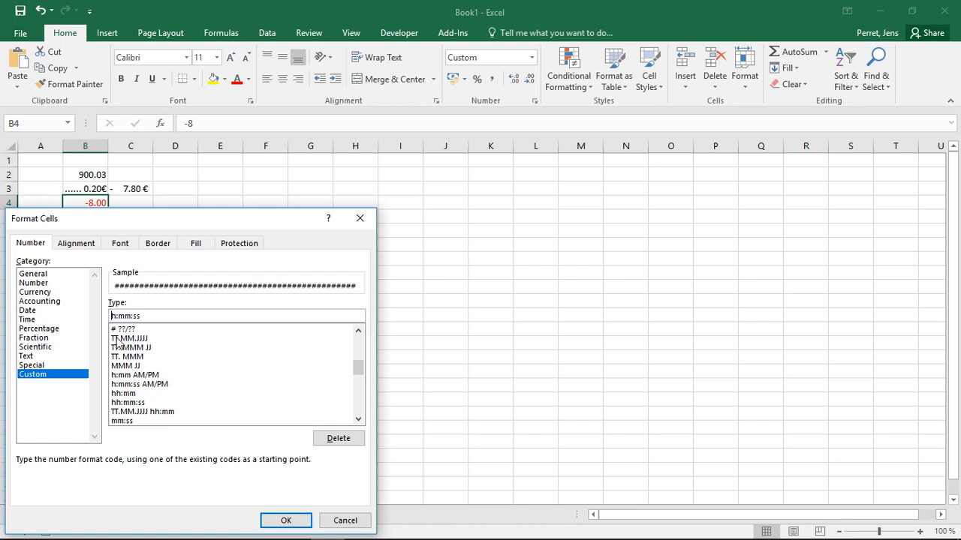
{"action": "left_click", "coordinate": [128, 339]}
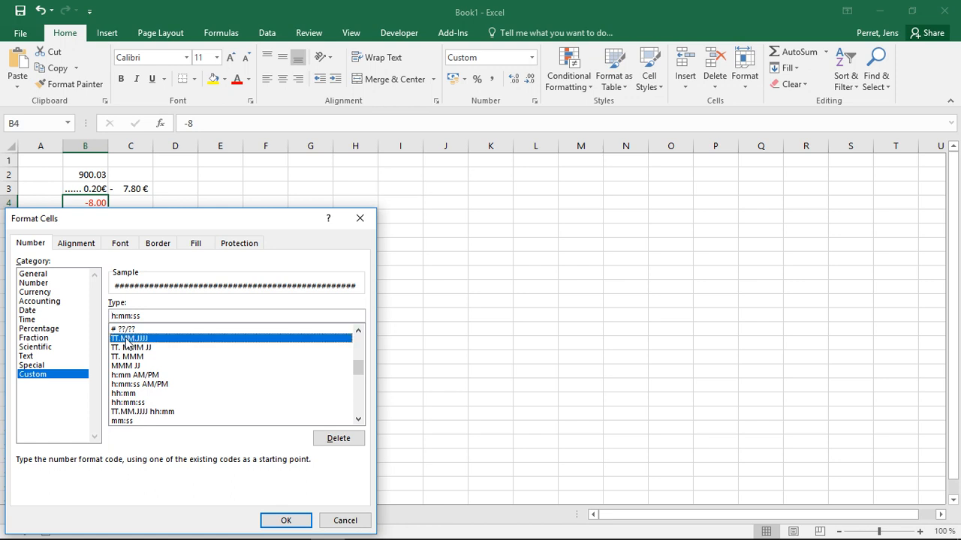
{"action": "left_click", "coordinate": [342, 521]}
Step: Enter the date 24.04.2020 in cell B6
{"action": "left_click", "coordinate": [69, 217]}
{"action": "left_click", "coordinate": [79, 229]}
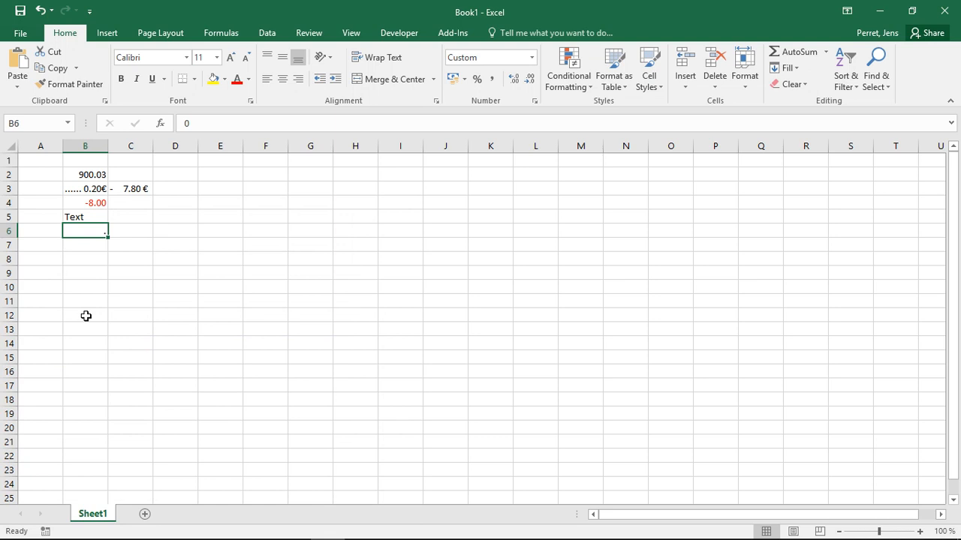
{"action": "type", "text": "24.04."}
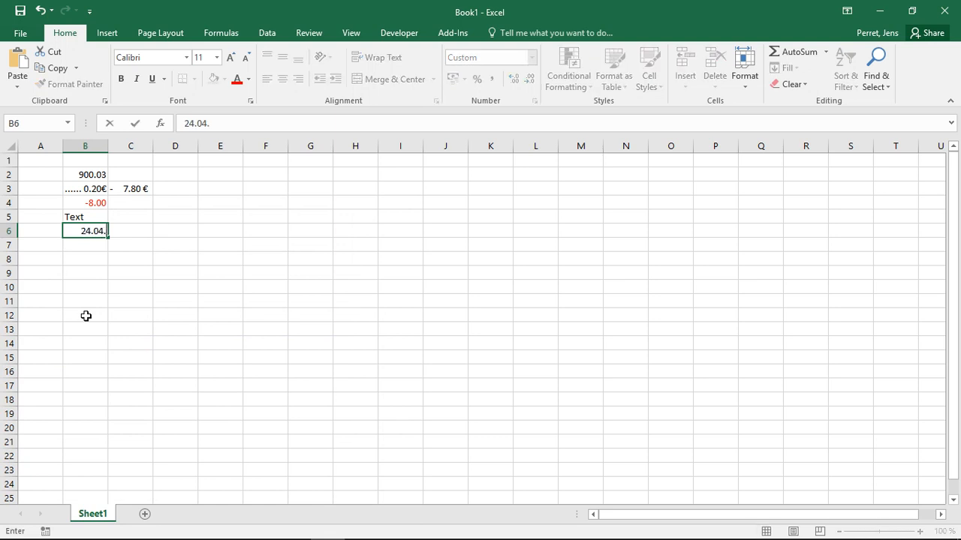
{"action": "type", "text": "2020"}
{"action": "key", "text": "Return"}
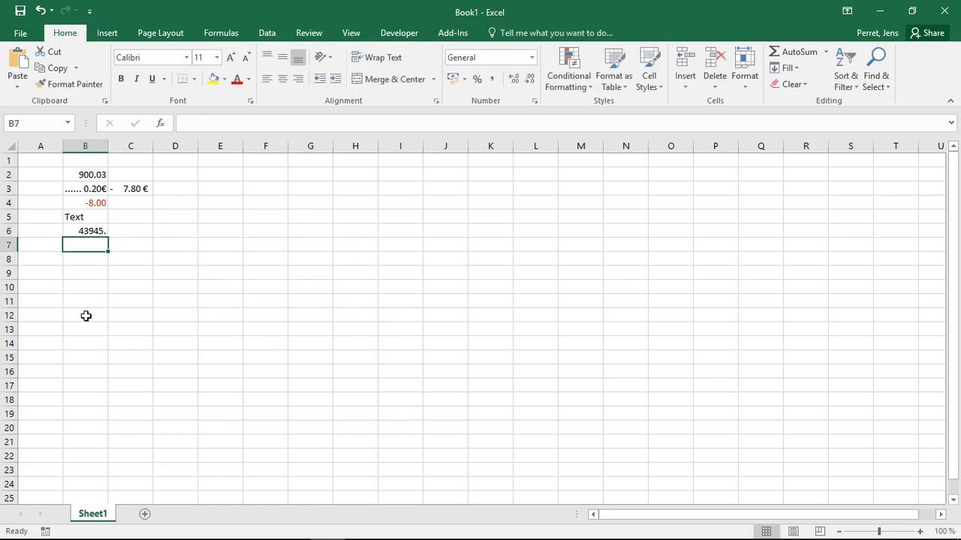
Step: Give cell B6 the day-month-year date format and bring up its custom code TT.MM.JJJJ for editing
{"action": "key", "text": "Up"}
{"action": "right_click", "coordinate": [72, 228]}
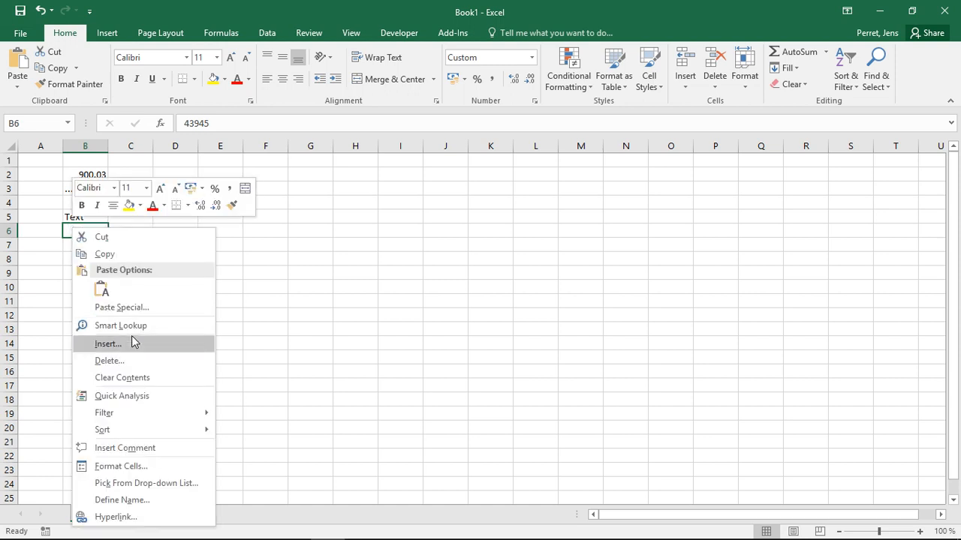
{"action": "left_click", "coordinate": [121, 466]}
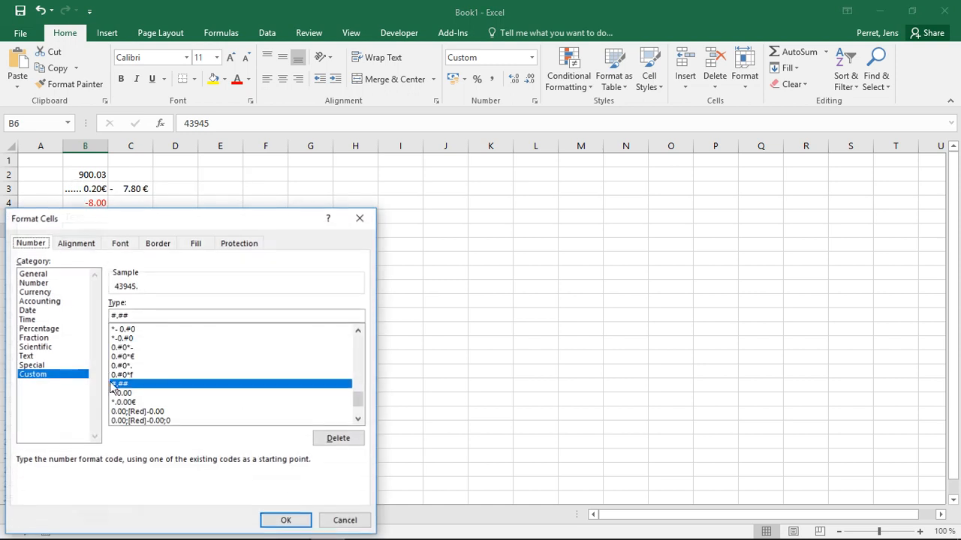
{"action": "left_click", "coordinate": [62, 319]}
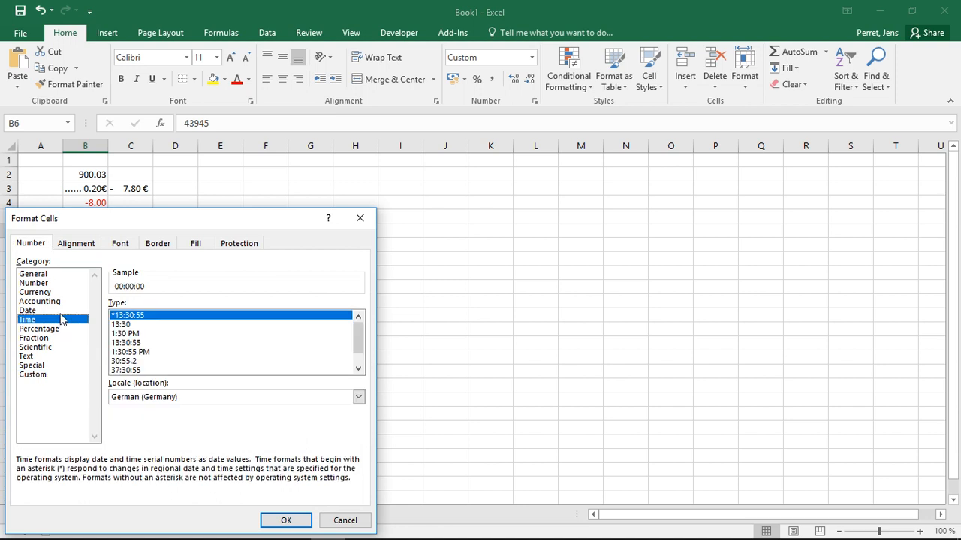
{"action": "left_click", "coordinate": [63, 311]}
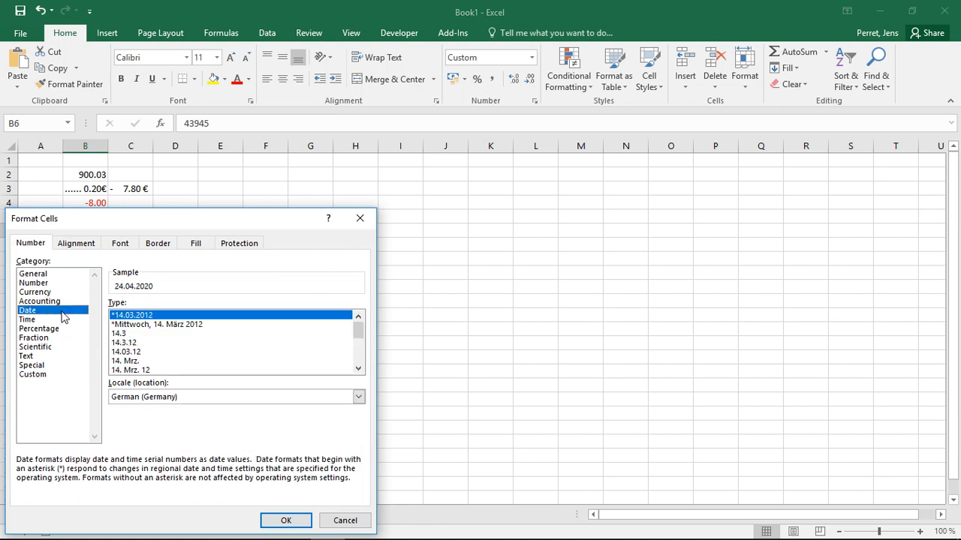
{"action": "left_click", "coordinate": [58, 374]}
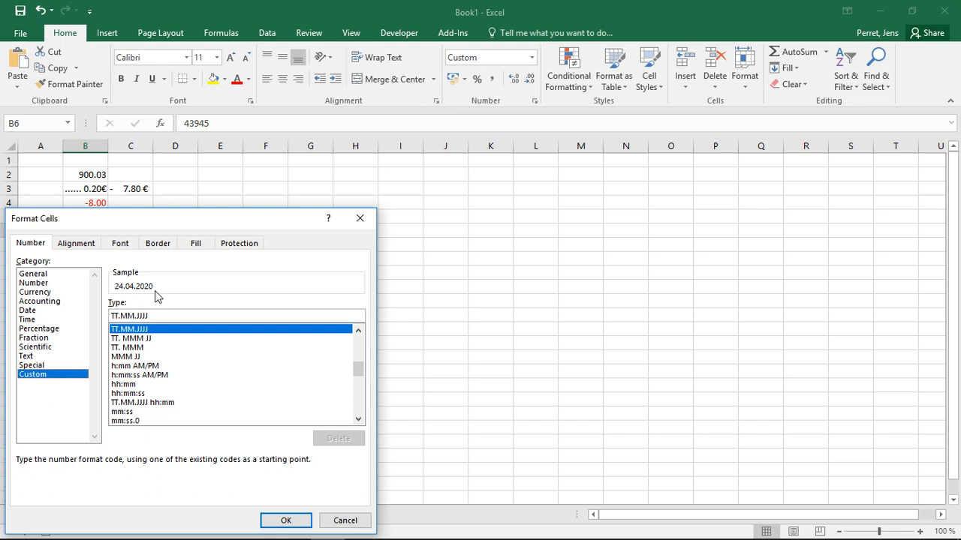
Step: Try the codes TT.M.JJJJ and TT.MM.JJ for B6, restoring TT.MM.JJJJ after each
{"action": "left_click", "coordinate": [126, 316]}
{"action": "key", "text": "BackSpace"}
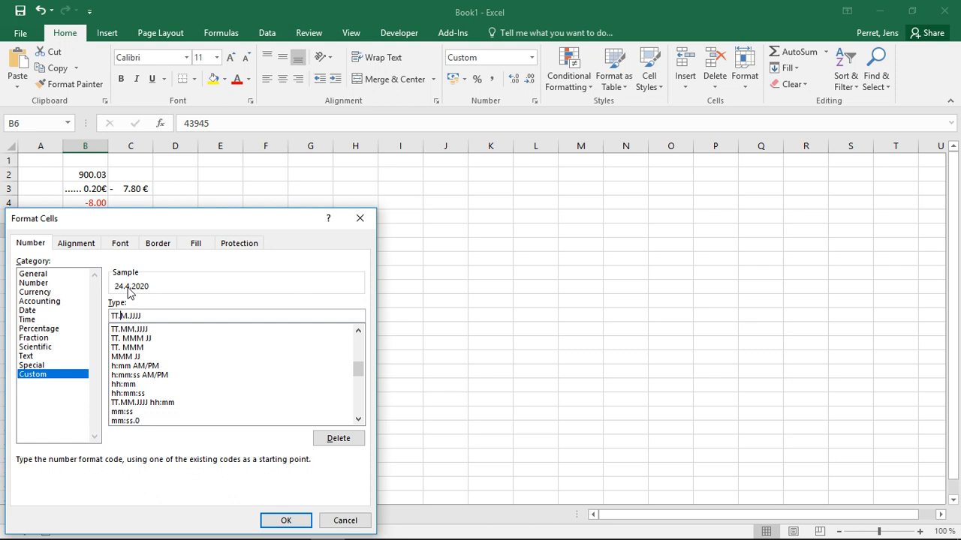
{"action": "type", "text": "M"}
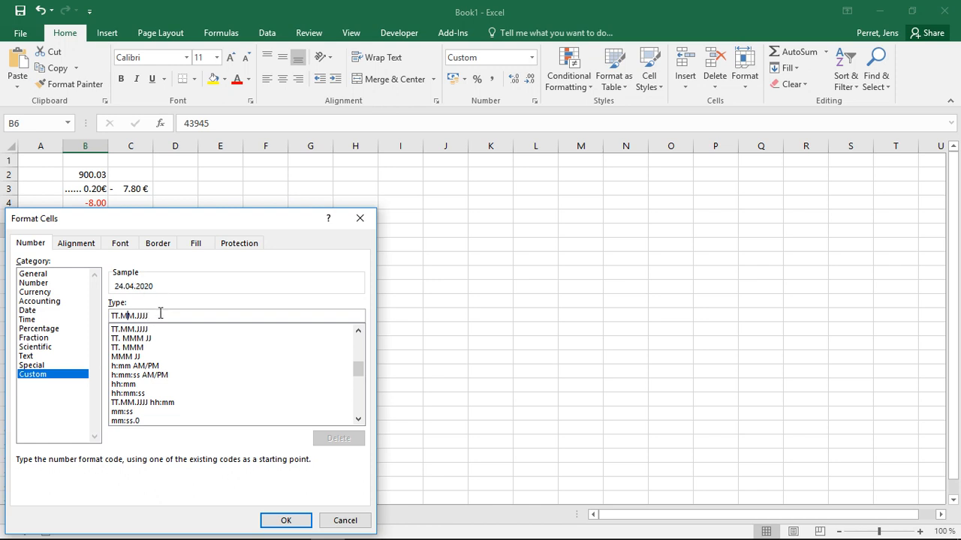
{"action": "left_click", "coordinate": [155, 316]}
{"action": "key", "text": "BackSpace"}
{"action": "key", "text": "BackSpace"}
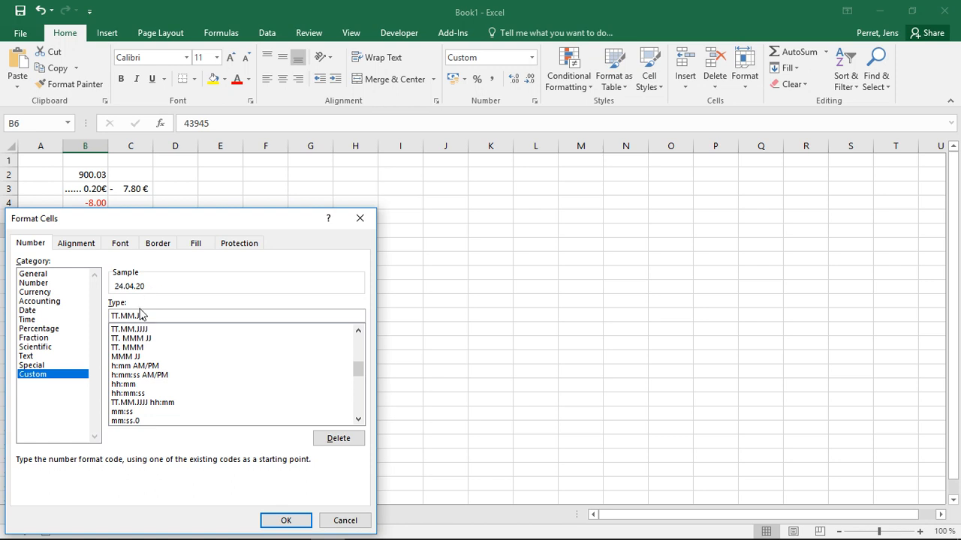
{"action": "type", "text": "JJ"}
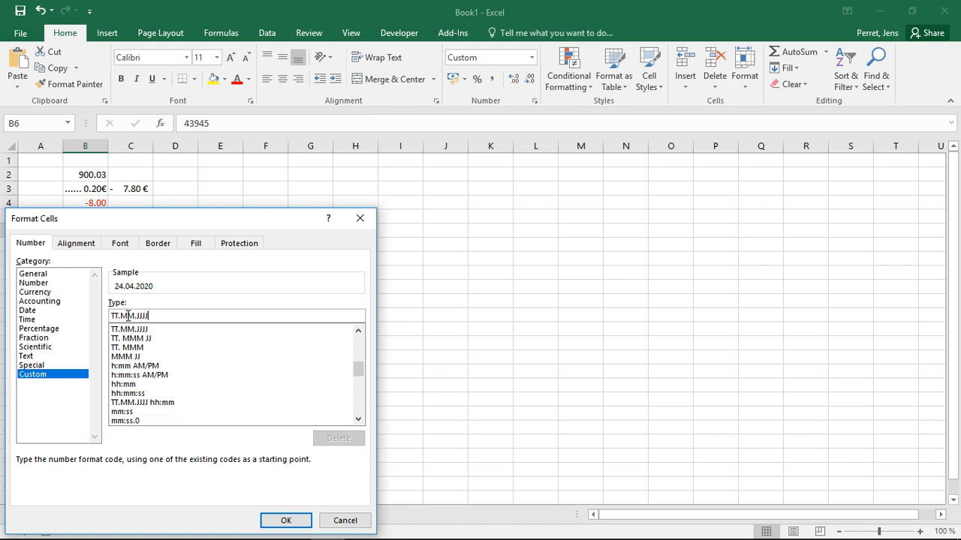
Step: Try the weekday codes TTT and TTTT in B6's date format, and return to TT
{"action": "left_click", "coordinate": [116, 316]}
{"action": "type", "text": "T"}
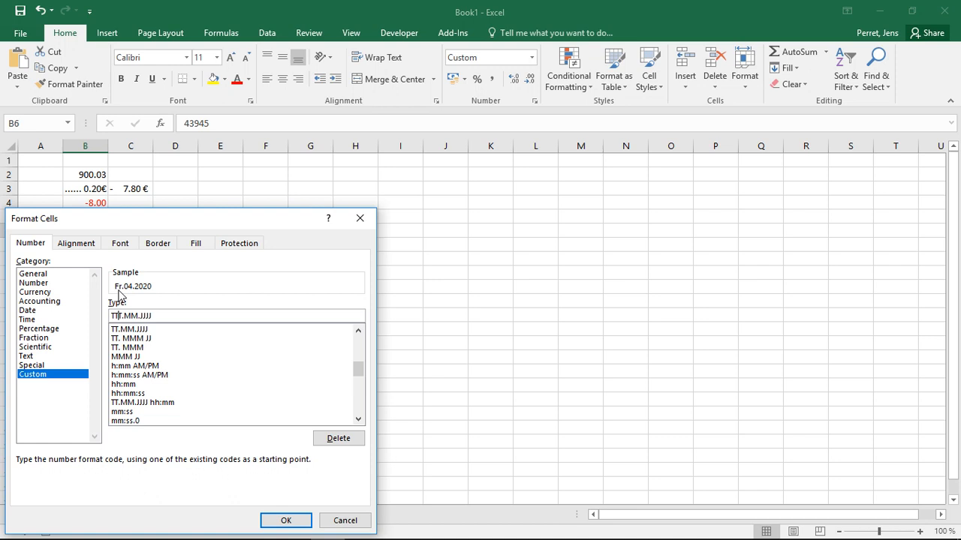
{"action": "type", "text": "T"}
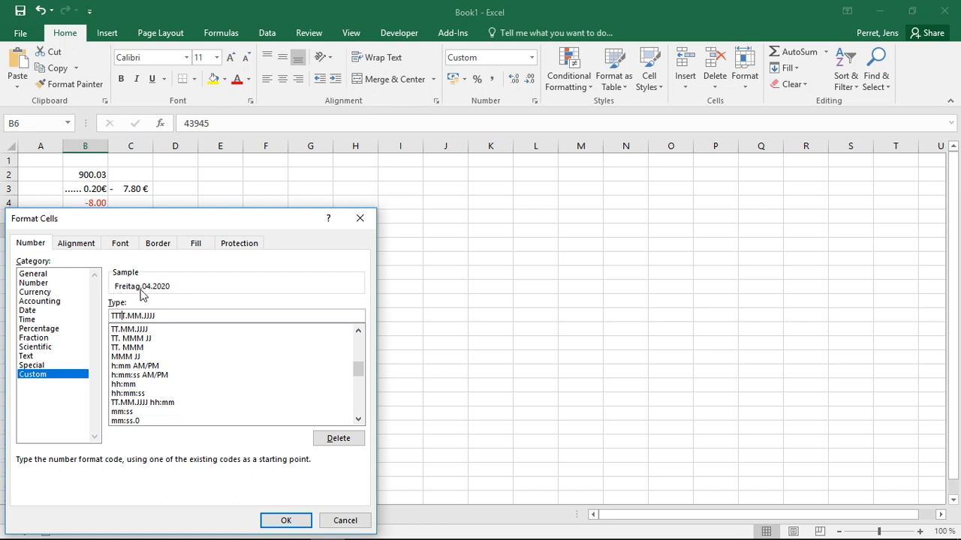
{"action": "key", "text": "BackSpace"}
{"action": "key", "text": "BackSpace"}
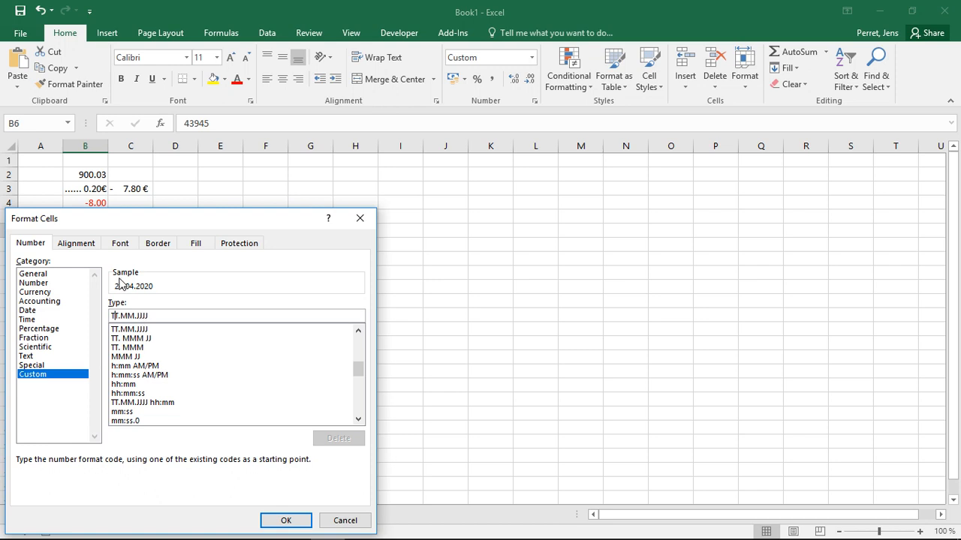
Step: Extend the month part of B6's date code to MMM and on to MMMM, giving TT.MMMM.JJJJ
{"action": "left_click", "coordinate": [126, 315]}
{"action": "type", "text": "M"}
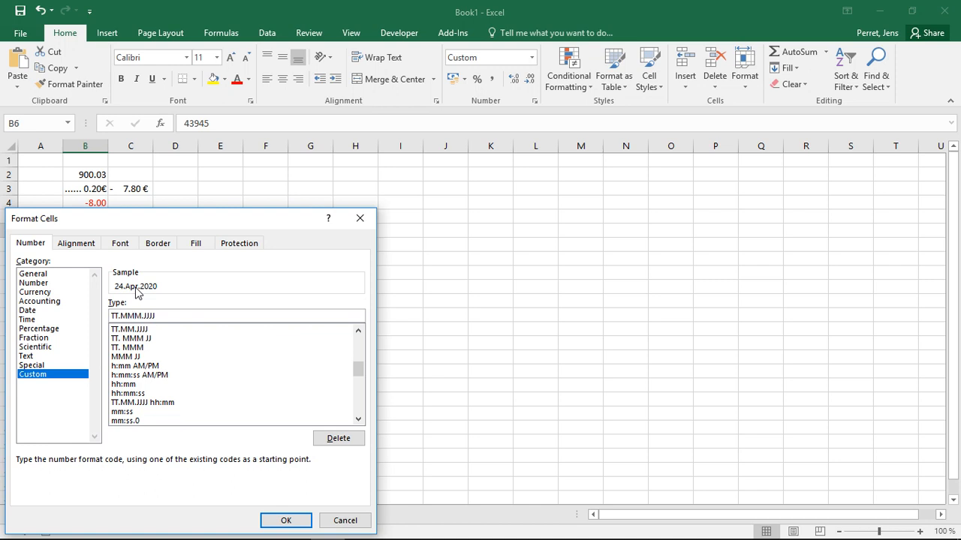
{"action": "type", "text": "M"}
{"action": "type", "text": "M"}
{"action": "key", "text": "BackSpace"}
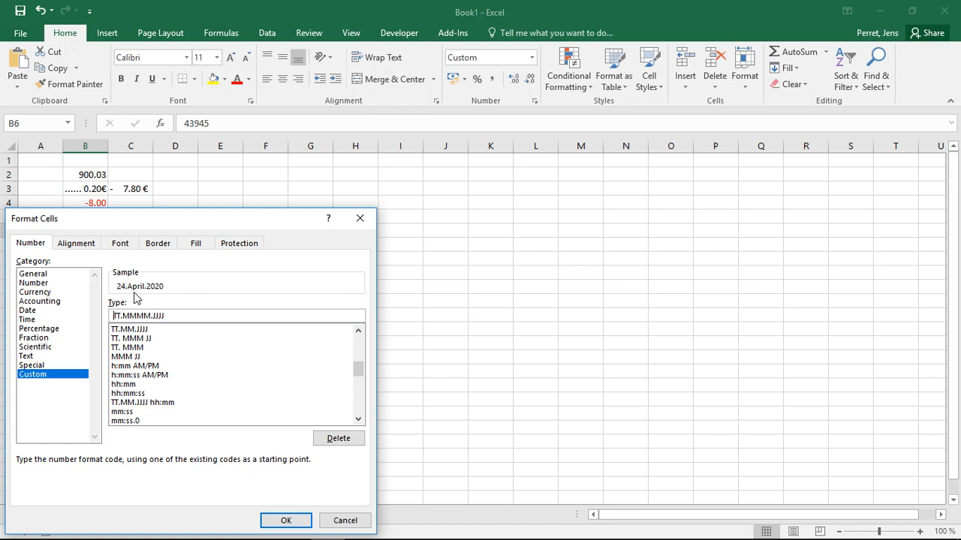
Step: Prefix B6's date code with a hyphen and the quoted text "Date:", and apply -"Date:" TT.MMMM.JJJJ
{"action": "key", "text": "Delete"}
{"action": "type", "text": "- "}
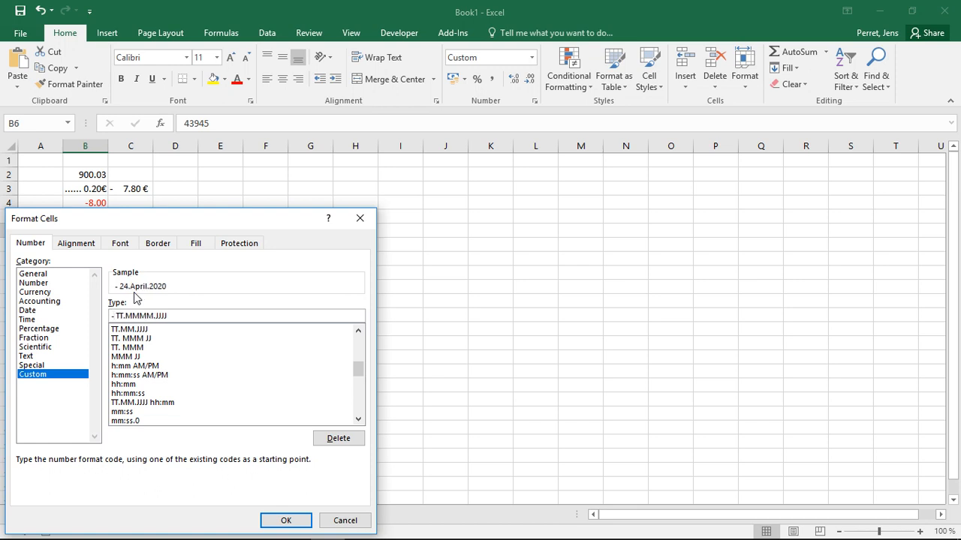
{"action": "type", "text": "\"Date \""}
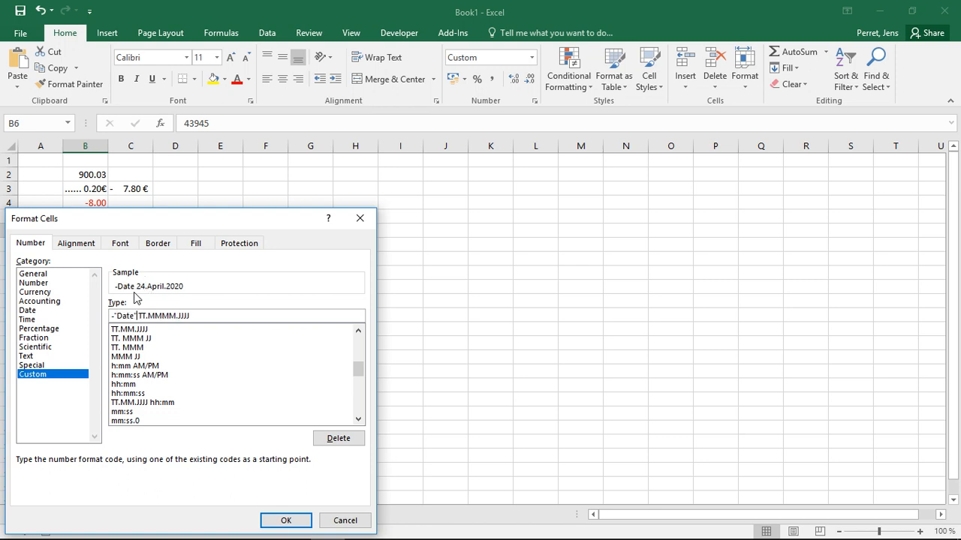
{"action": "type", "text": ":"}
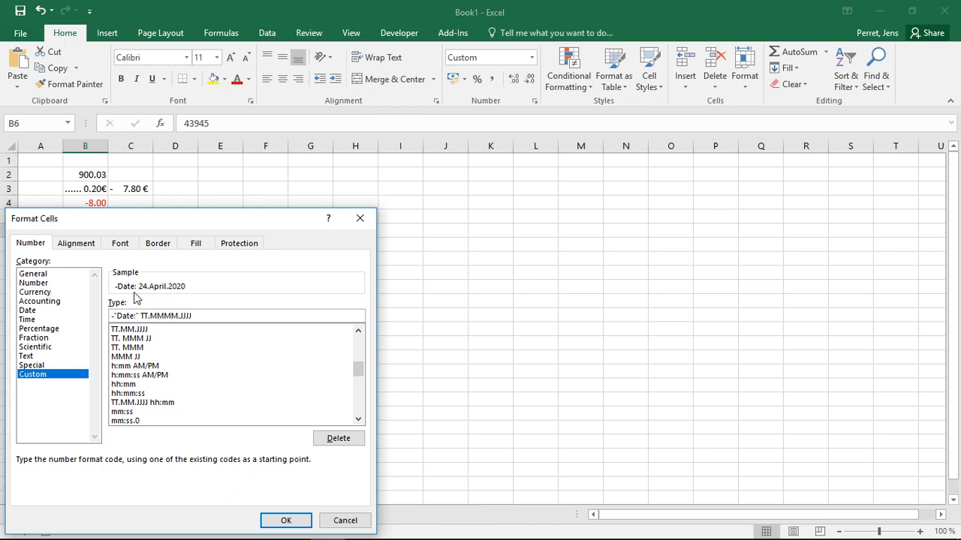
{"action": "key", "text": "Return"}
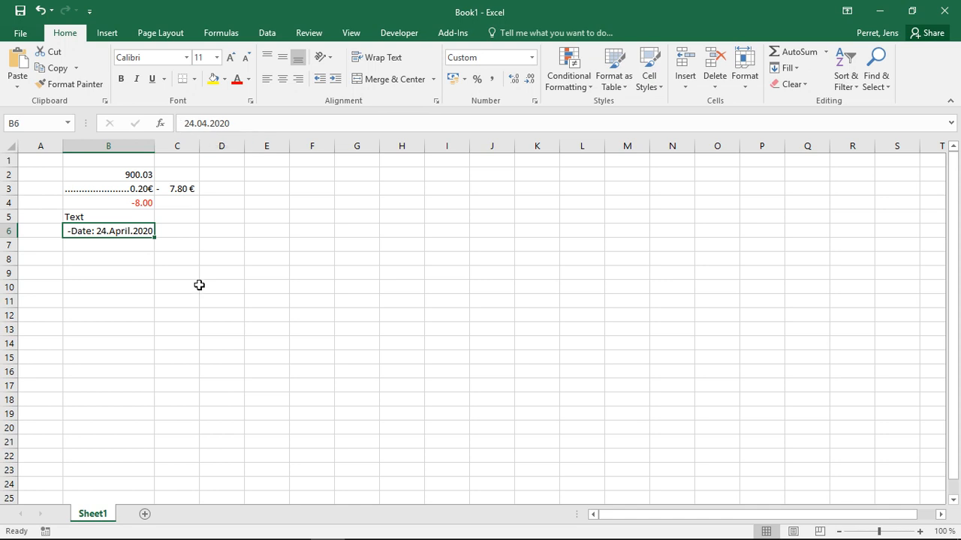
Step: Reopen the cell format of B6 and preview its date in the Number category
{"action": "left_click", "coordinate": [124, 247]}
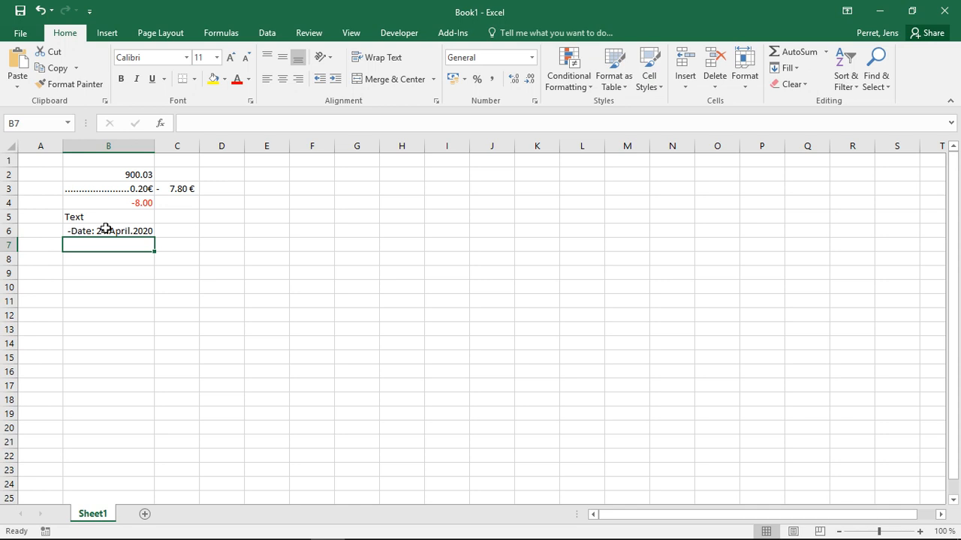
{"action": "left_click", "coordinate": [105, 229]}
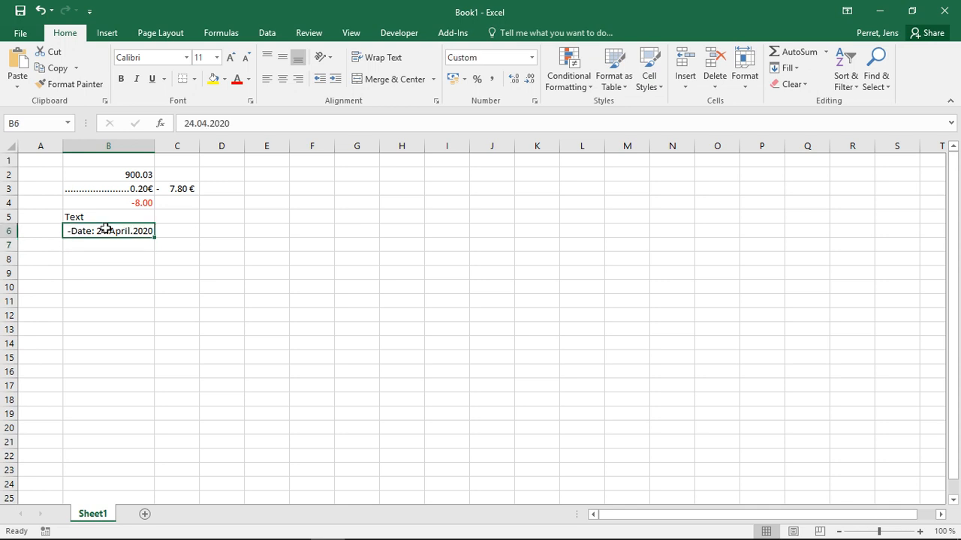
{"action": "right_click", "coordinate": [106, 229]}
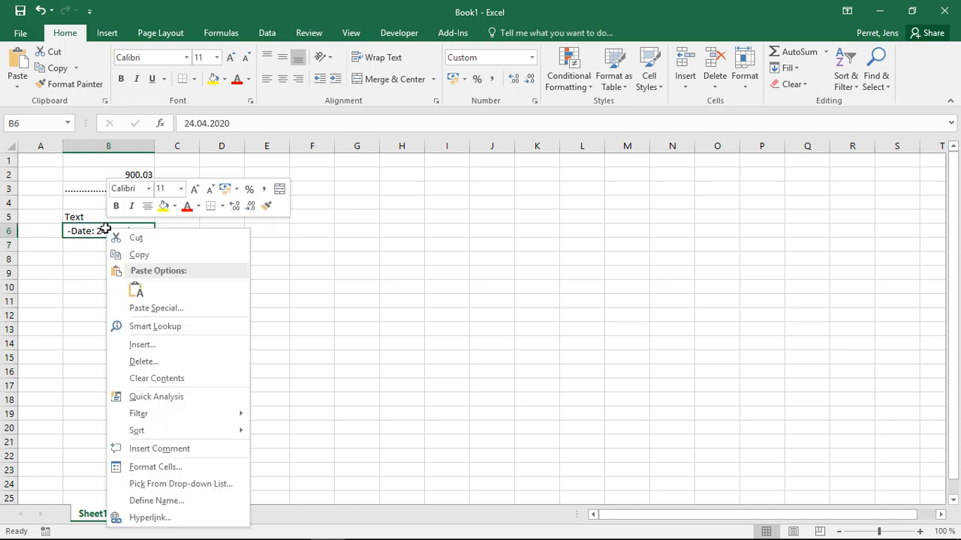
{"action": "left_click", "coordinate": [170, 466]}
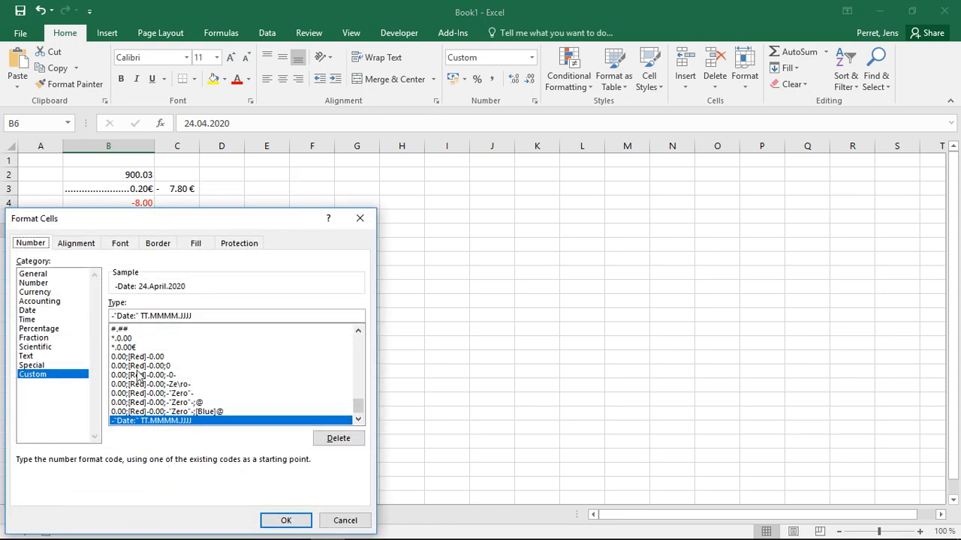
{"action": "left_click", "coordinate": [49, 284]}
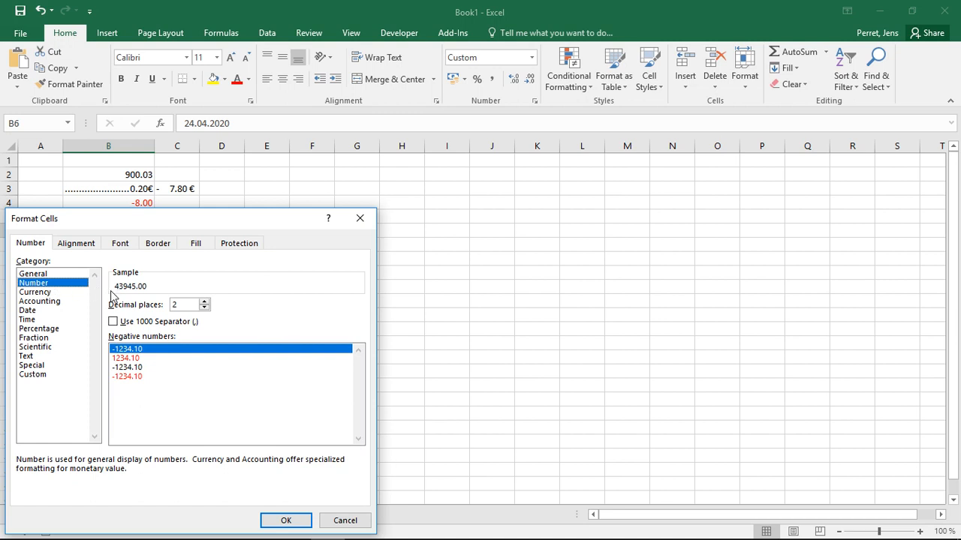